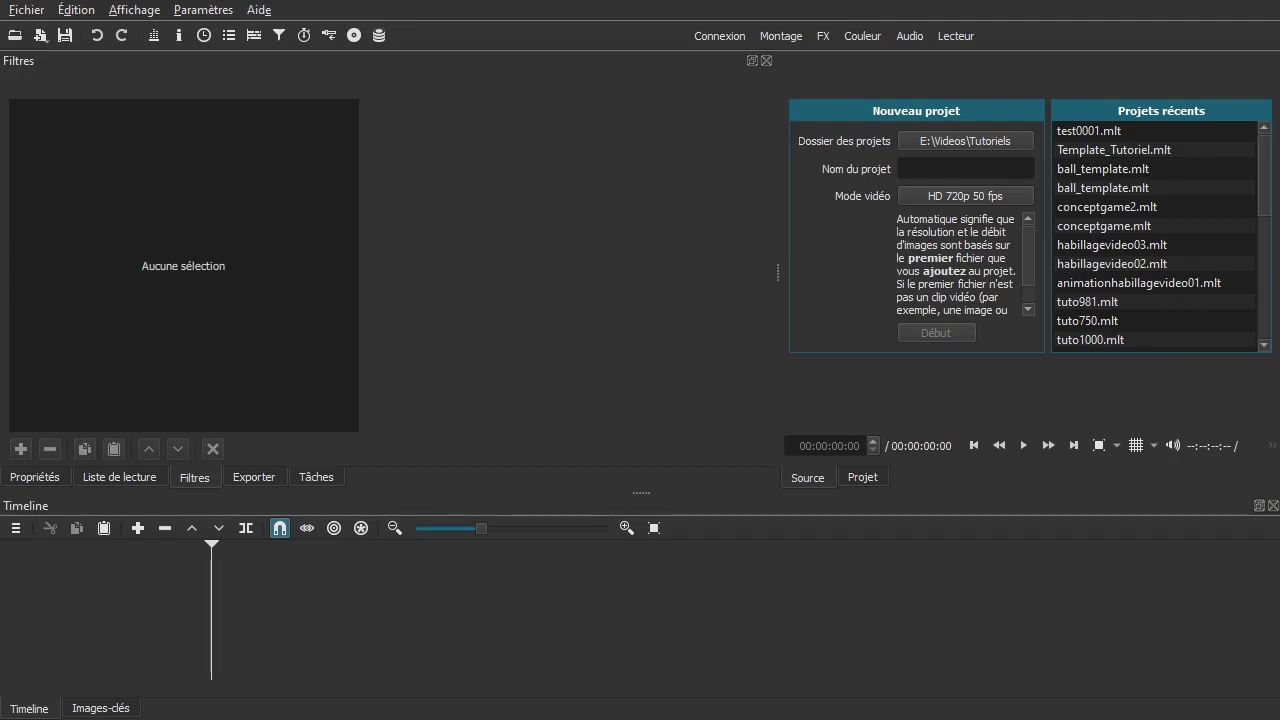
# - Check which Shotcut version is installed in the program information, and close it
pyautogui.click(262, 11)
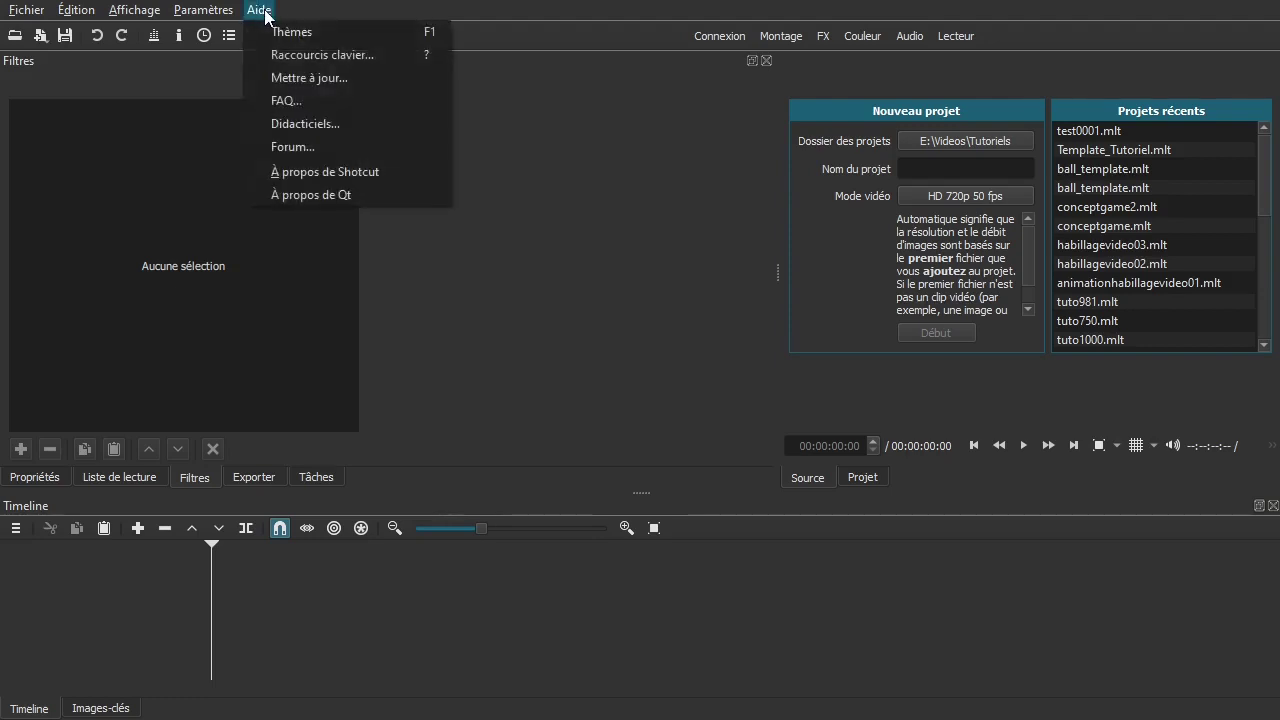
pyautogui.click(306, 173)
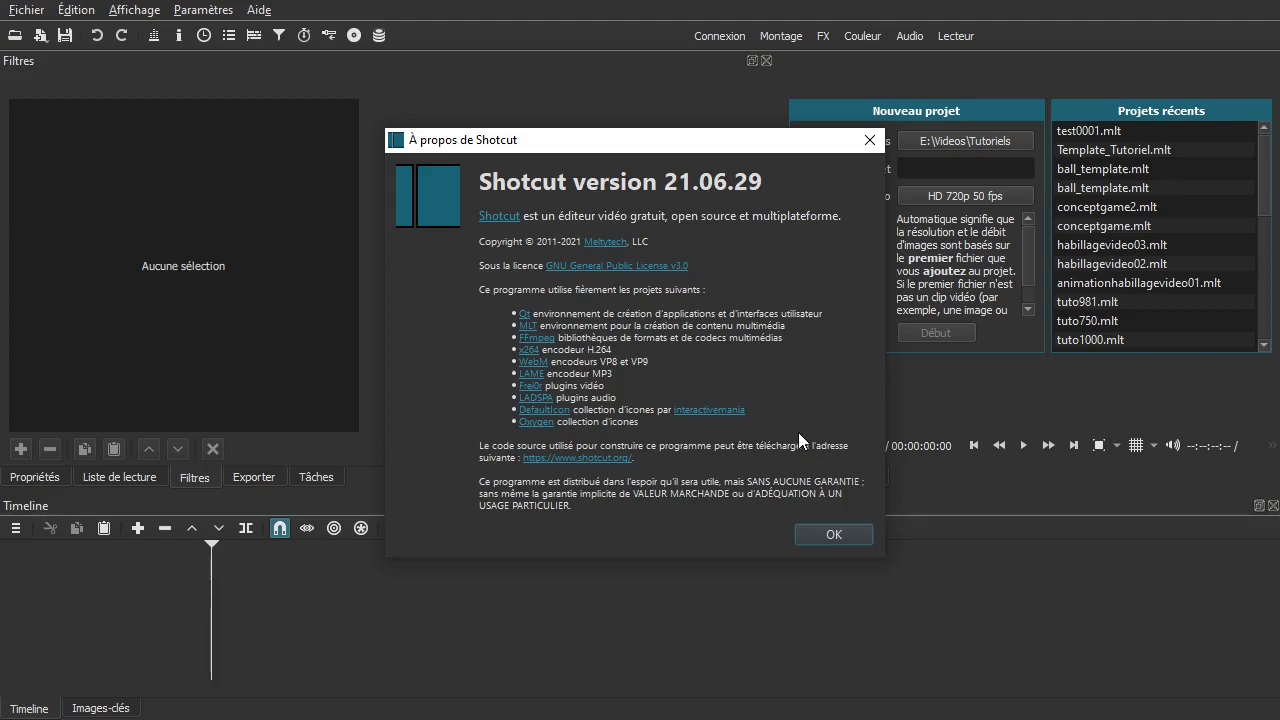
pyautogui.click(828, 535)
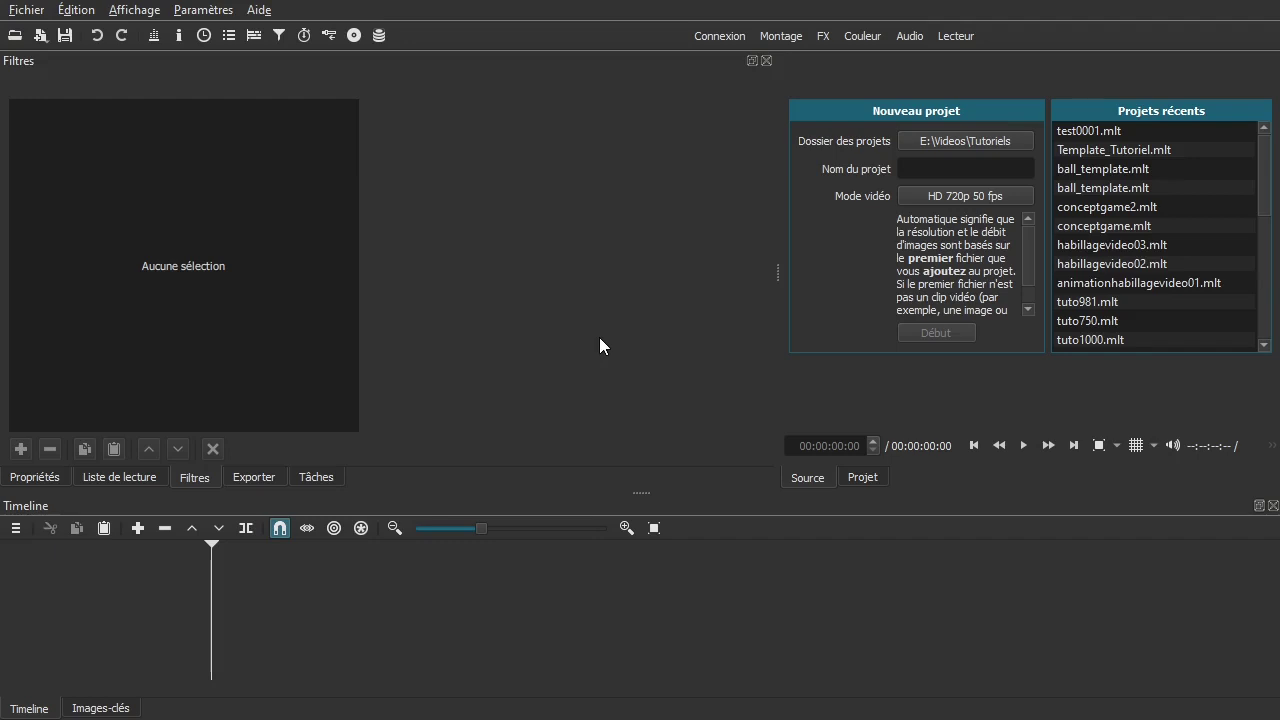
# - Open the recent project test0001.mlt and fit its contents to the timeline width
pyautogui.click(1106, 131)
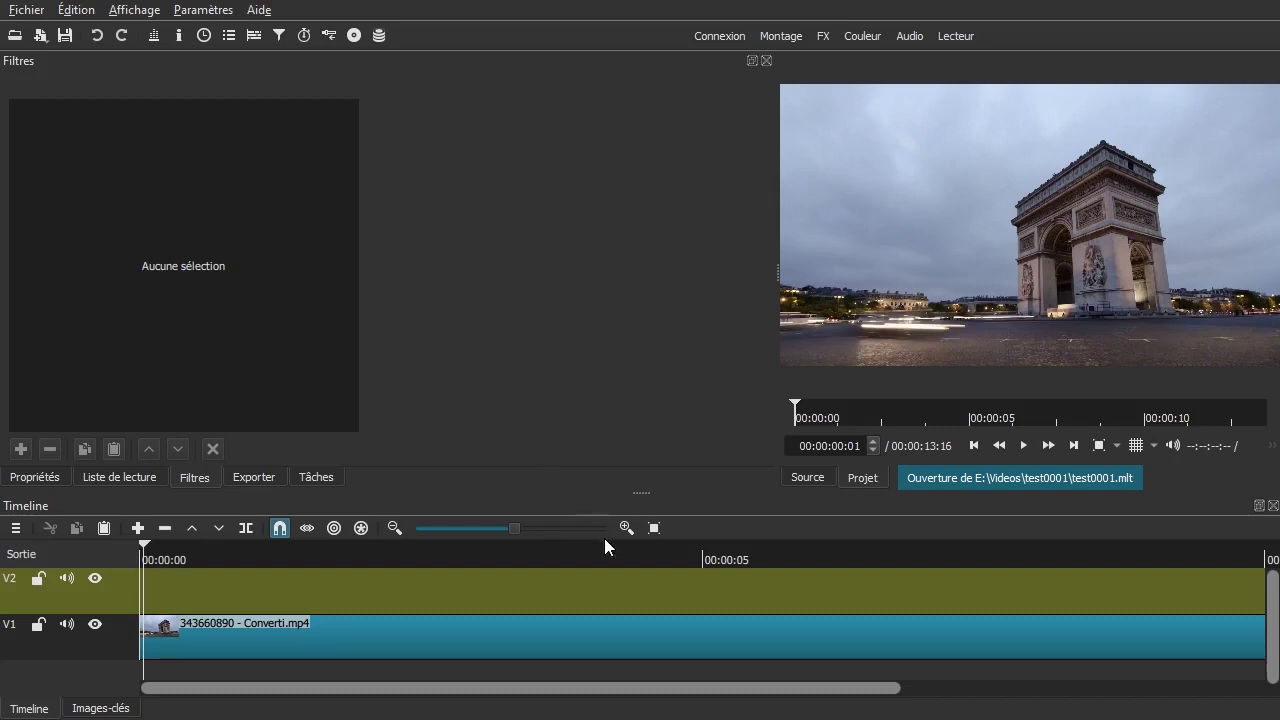
pyautogui.click(655, 526)
pyautogui.click(391, 526)
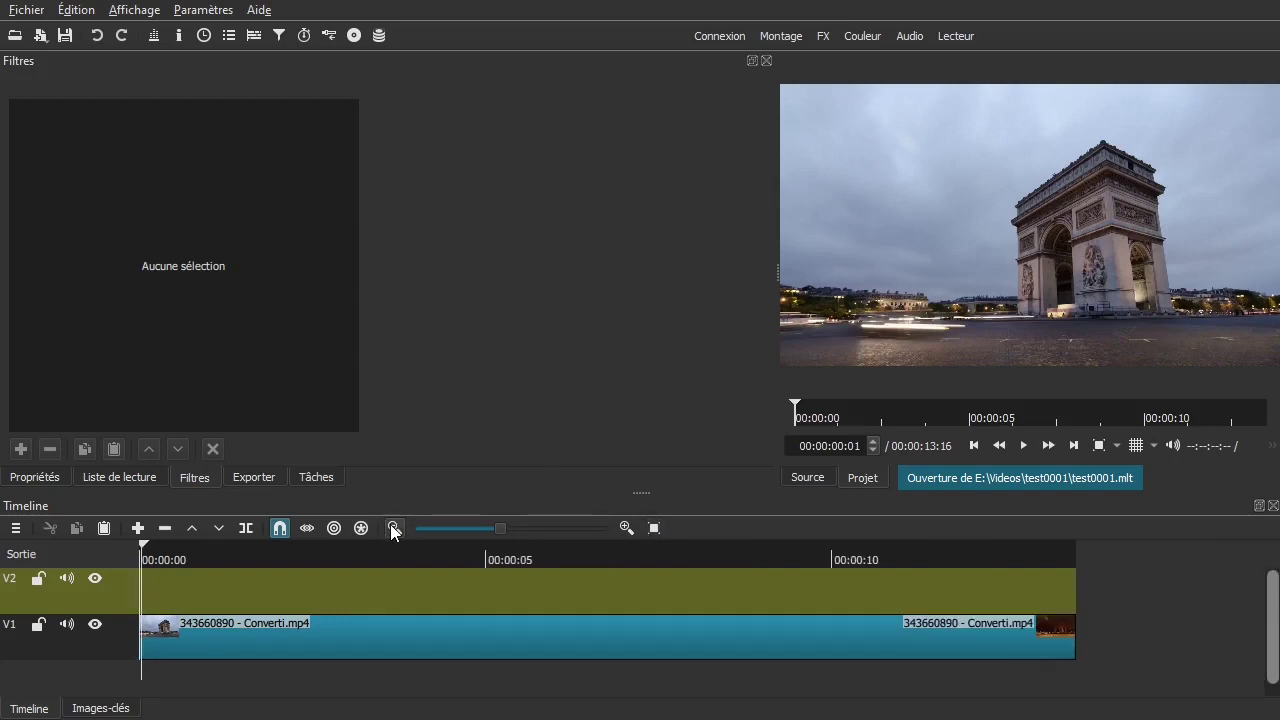
# - Import bandenoire.mp4 into the project's playlist and play a preview of it
pyautogui.click(128, 476)
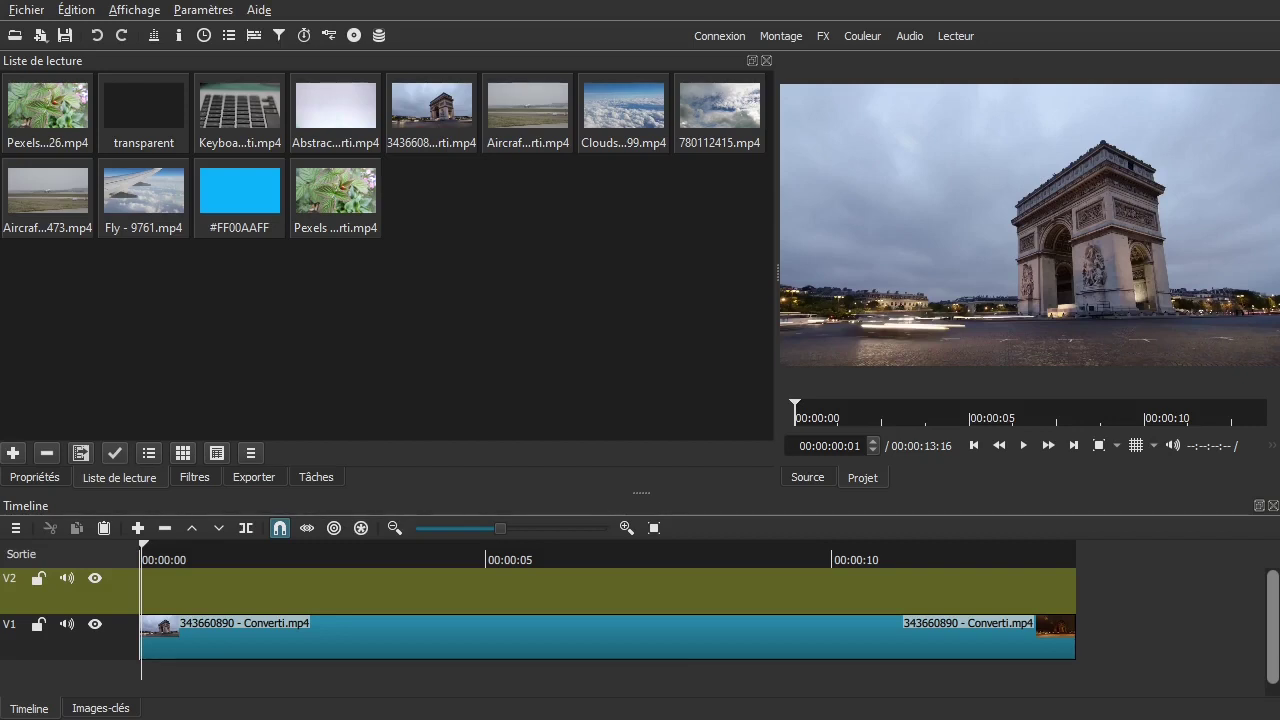
pyautogui.moveTo(1279, 566); pyautogui.dragTo(385, 313)
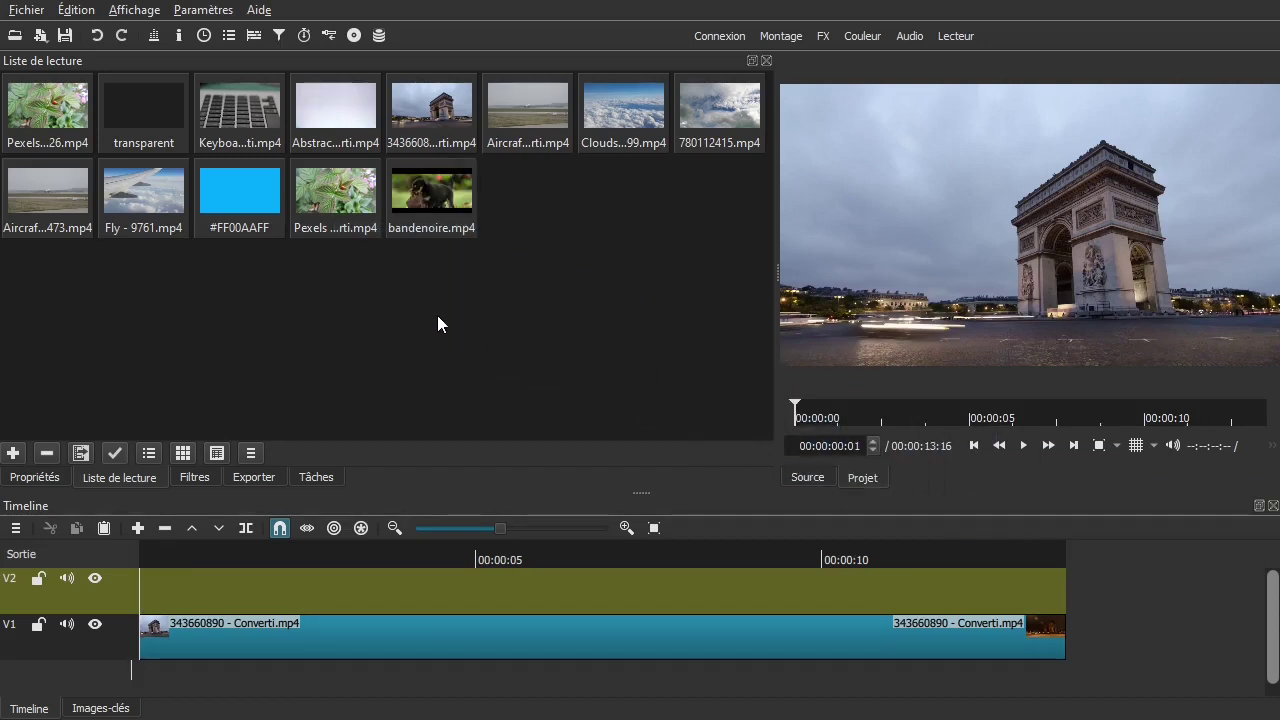
pyautogui.doubleClick(409, 200)
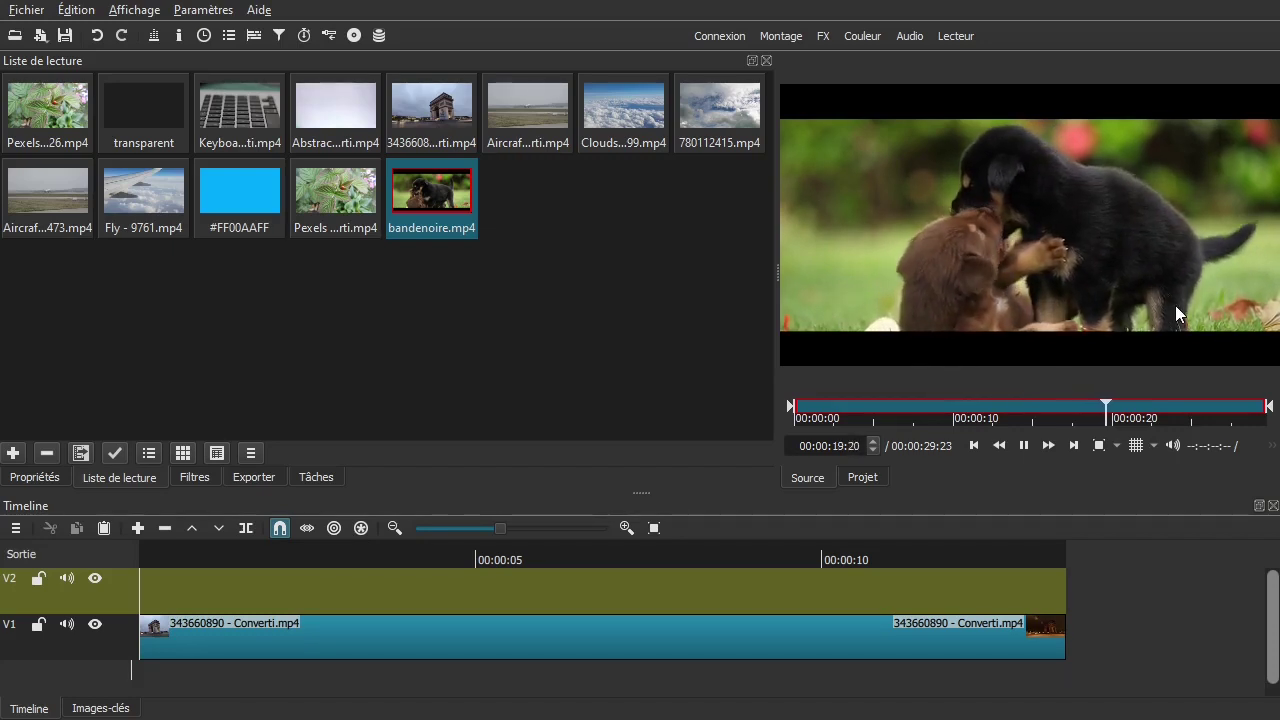
pyautogui.click(1023, 445)
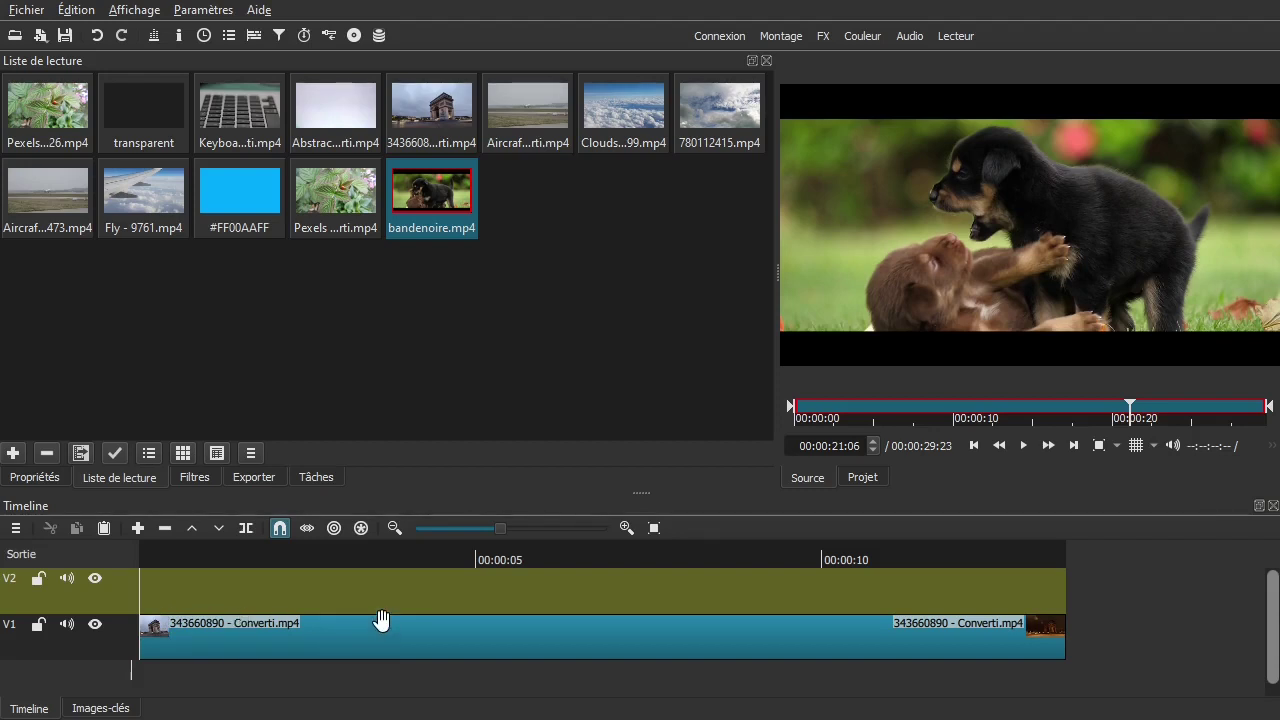
# - Place bandenoire.mp4 on track V2 above the existing clip, starting about one second in
pyautogui.moveTo(429, 197); pyautogui.dragTo(244, 584)
pyautogui.moveTo(342, 594); pyautogui.dragTo(288, 596)
pyautogui.click(156, 592)
# - Split the bandenoire.mp4 clip on V2 at 00:00:12:05 and delete the part after the cut
pyautogui.moveTo(156, 592); pyautogui.dragTo(981, 593)
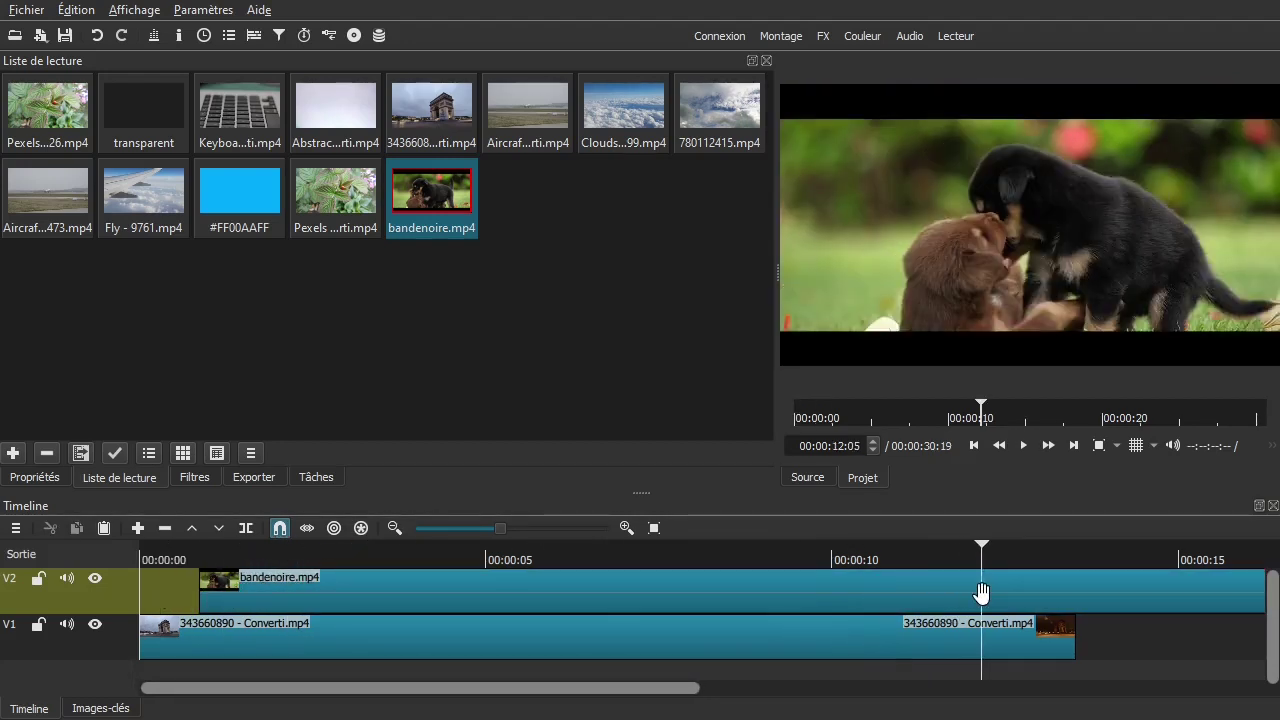
pyautogui.press('s')
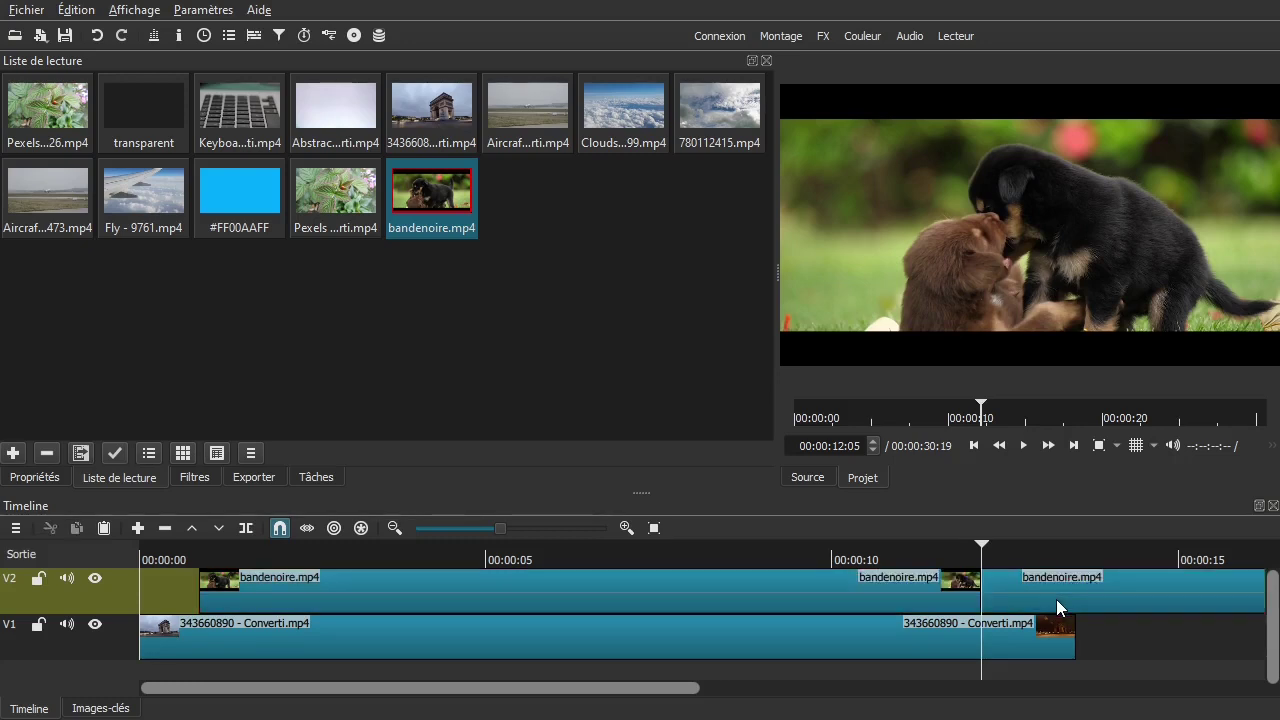
pyautogui.click(1066, 590)
pyautogui.press('Delete')
# - Move the playhead to 00:00:02:17 and add the video filter Recadrer: Source to the bandenoire.mp4 clip
pyautogui.moveTo(1030, 587); pyautogui.dragTo(318, 592)
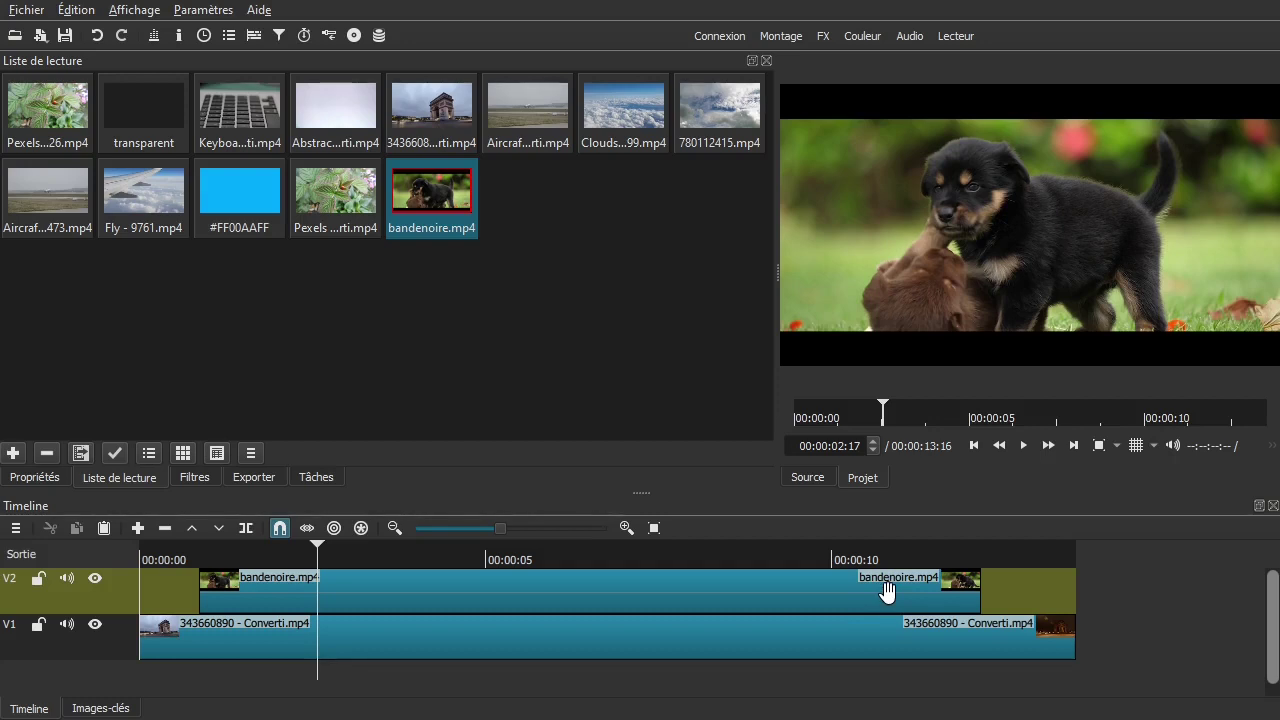
pyautogui.click(742, 600)
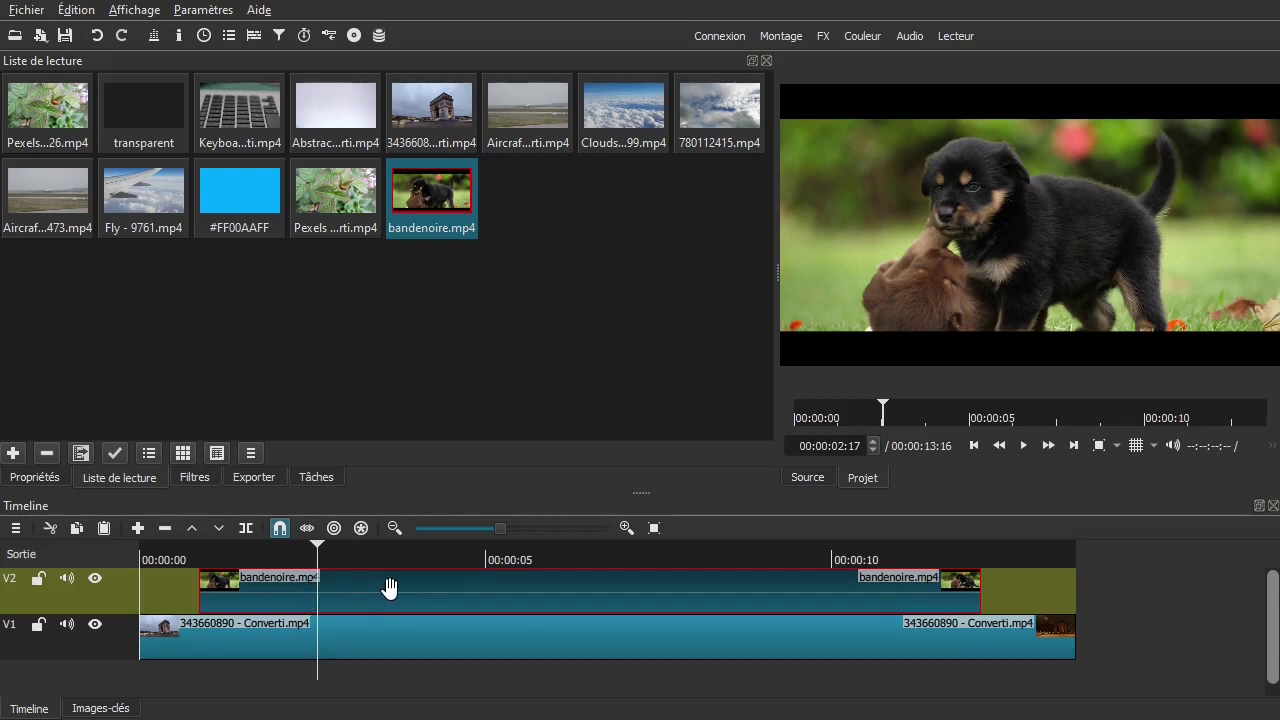
pyautogui.click(186, 481)
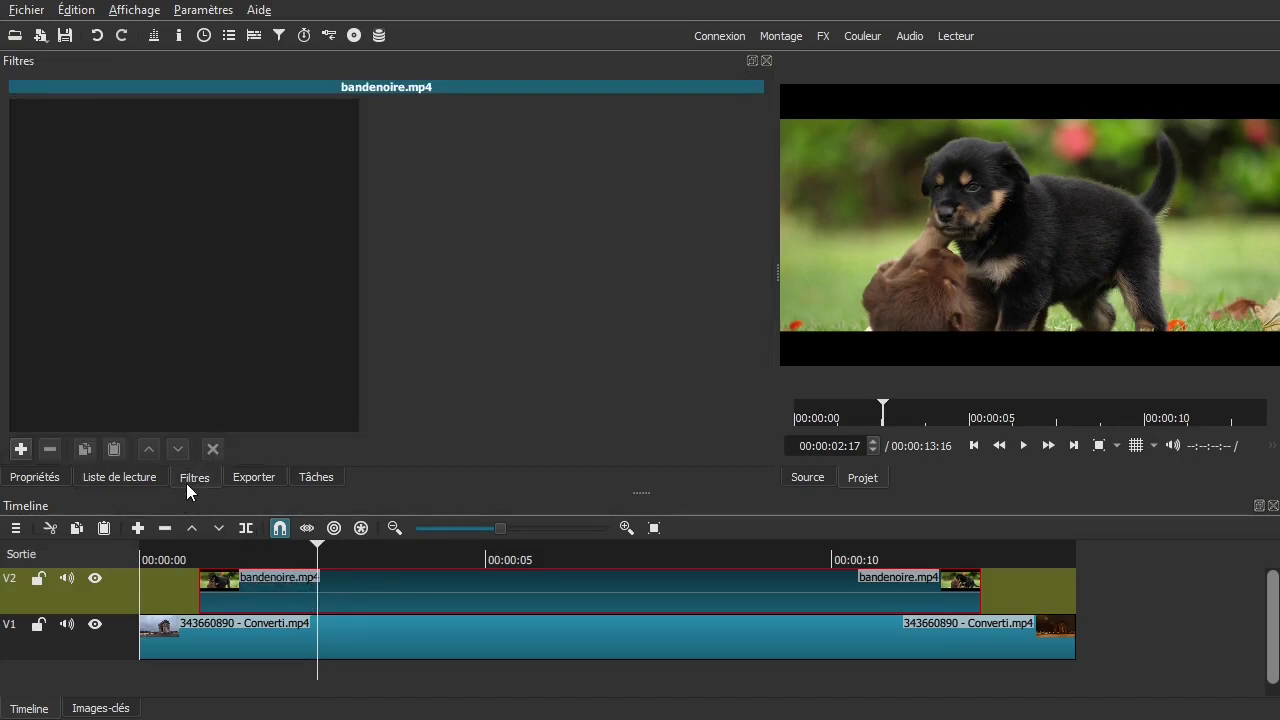
pyautogui.click(21, 449)
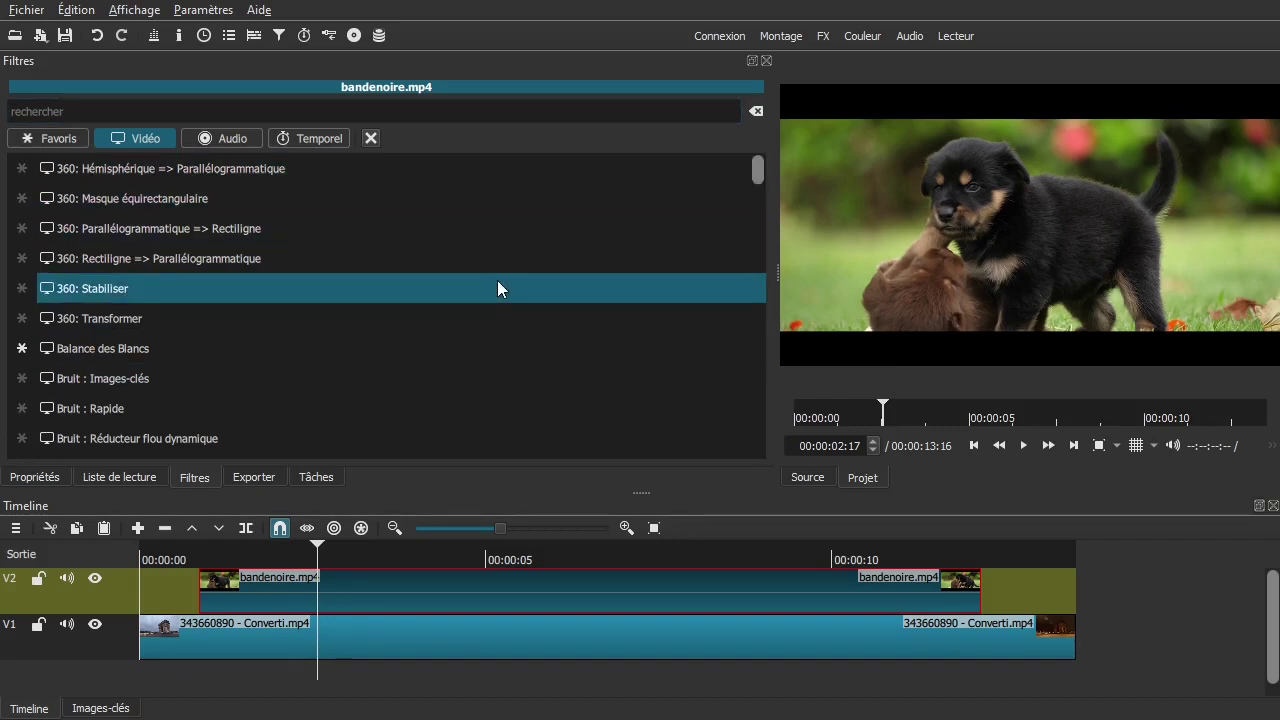
pyautogui.scroll(-1, 500, 260)
pyautogui.scroll(-12, 501, 268)
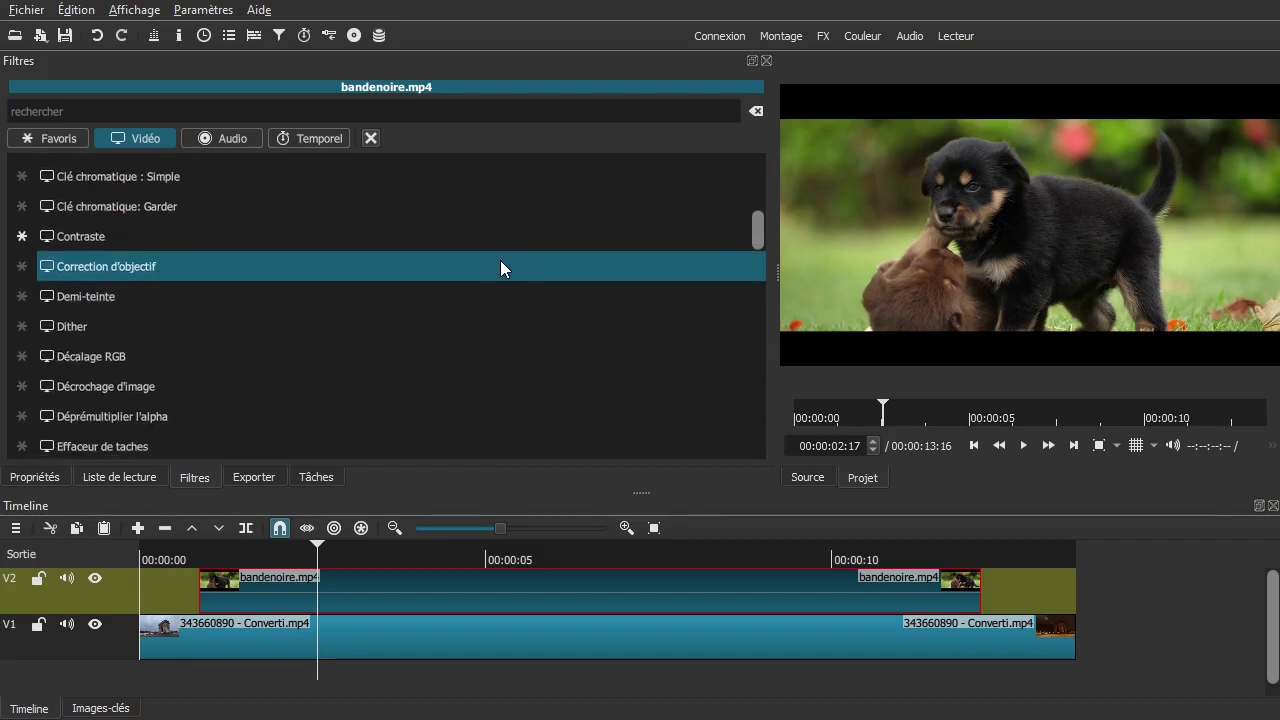
pyautogui.scroll(-4, 500, 268)
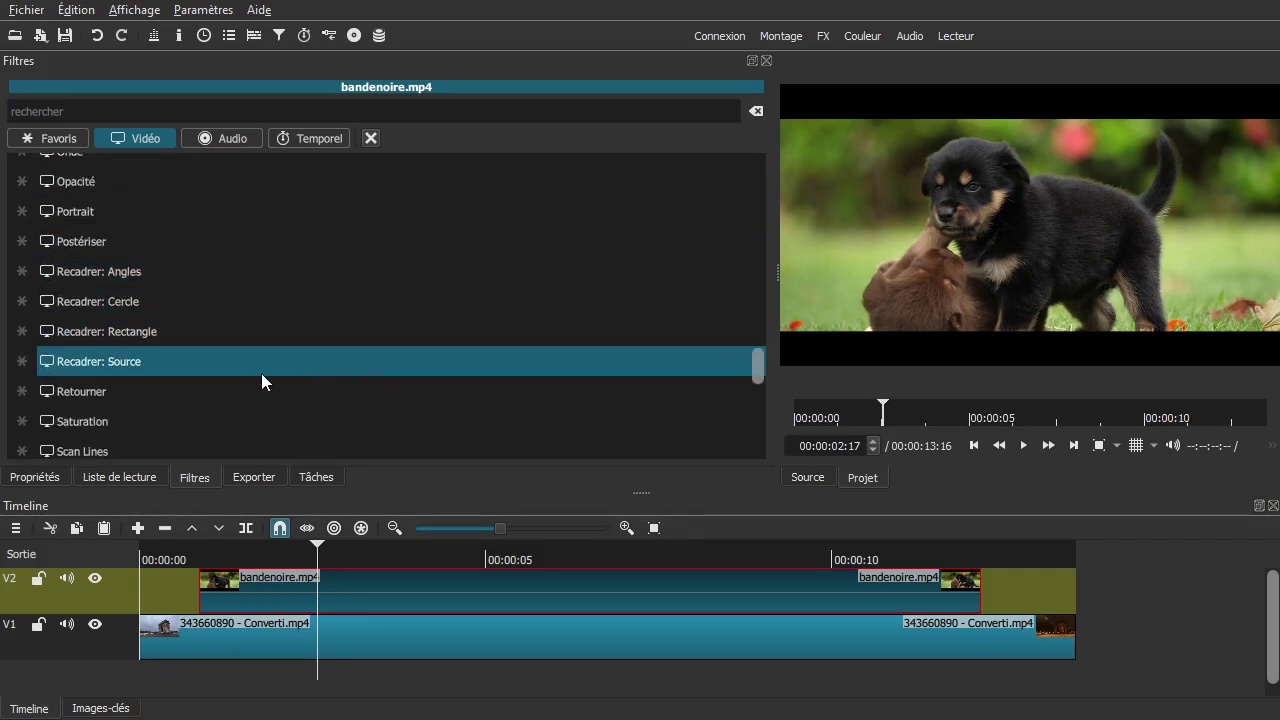
pyautogui.click(118, 362)
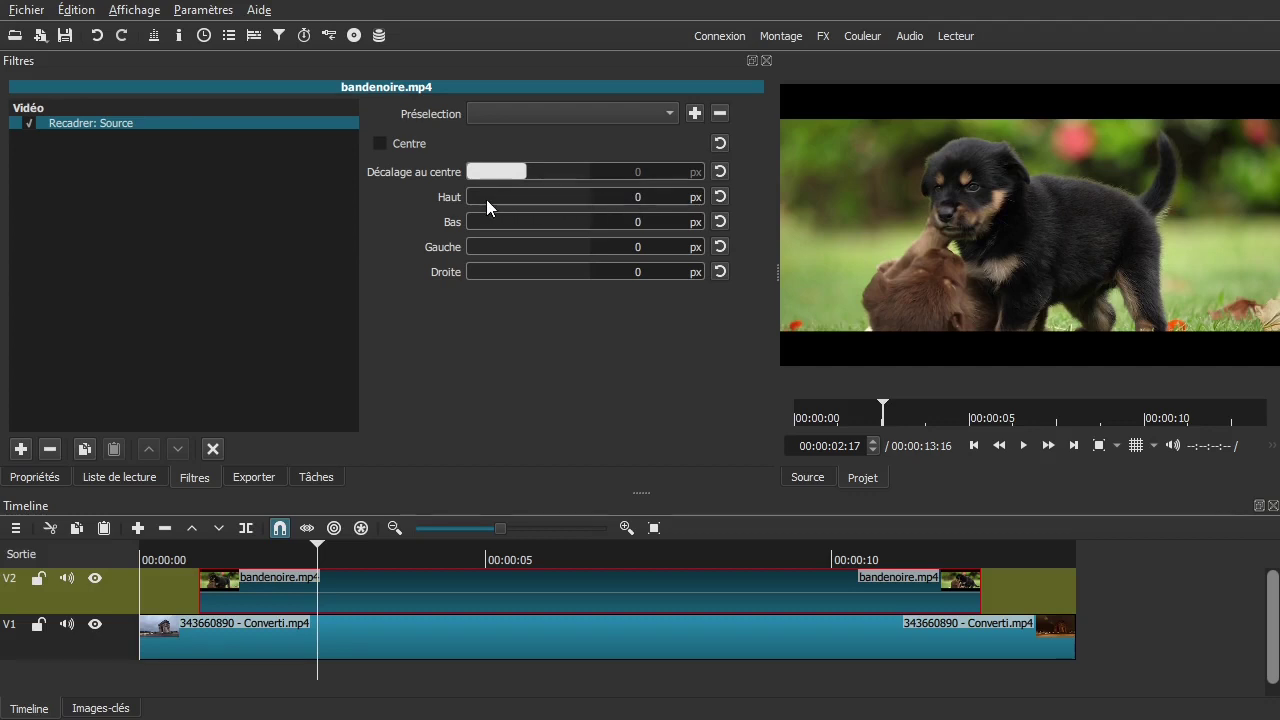
# - Set the source crop to 136 px for Haut and Bas, 272 px for Gauche and 212 px for Droite
pyautogui.moveTo(469, 197)
pyautogui.mouseDown()
pyautogui.moveTo(566, 198)
pyautogui.moveTo(452, 208)
pyautogui.mouseUp()
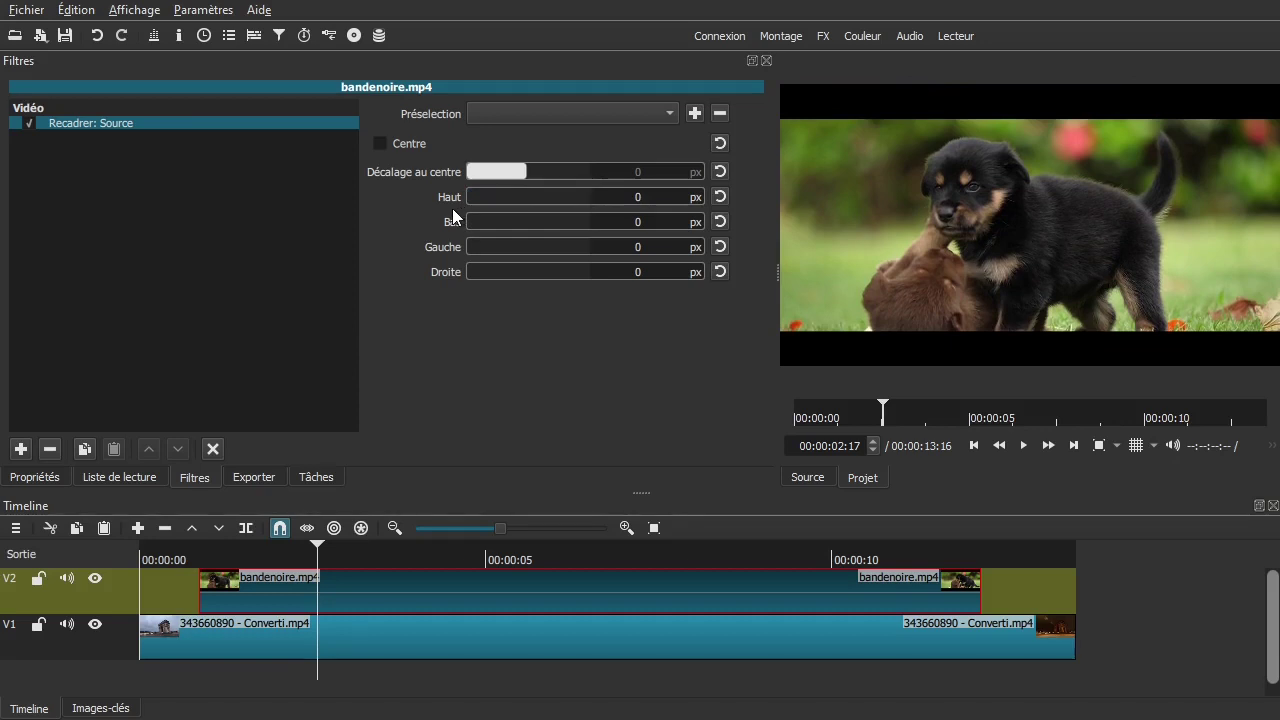
pyautogui.click(472, 219)
pyautogui.moveTo(472, 219); pyautogui.dragTo(437, 261)
pyautogui.moveTo(469, 197); pyautogui.dragTo(481, 197)
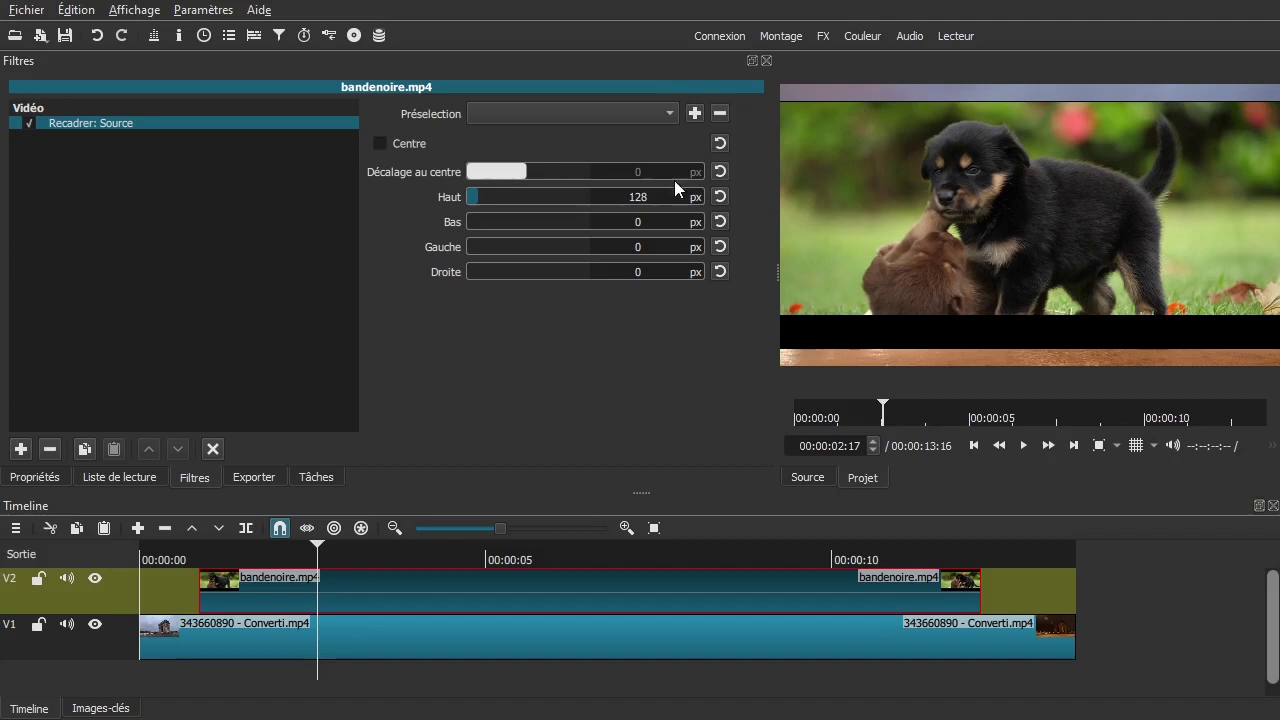
pyautogui.moveTo(663, 194); pyautogui.dragTo(606, 201)
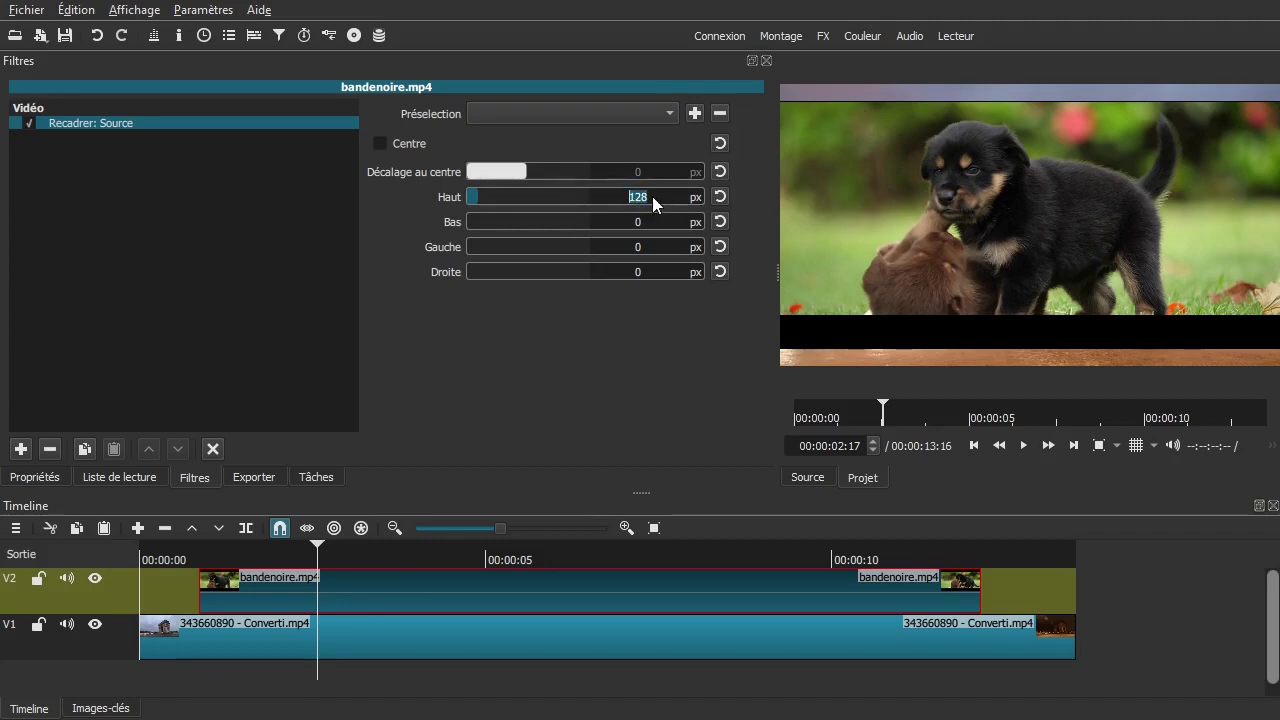
pyautogui.write('136')
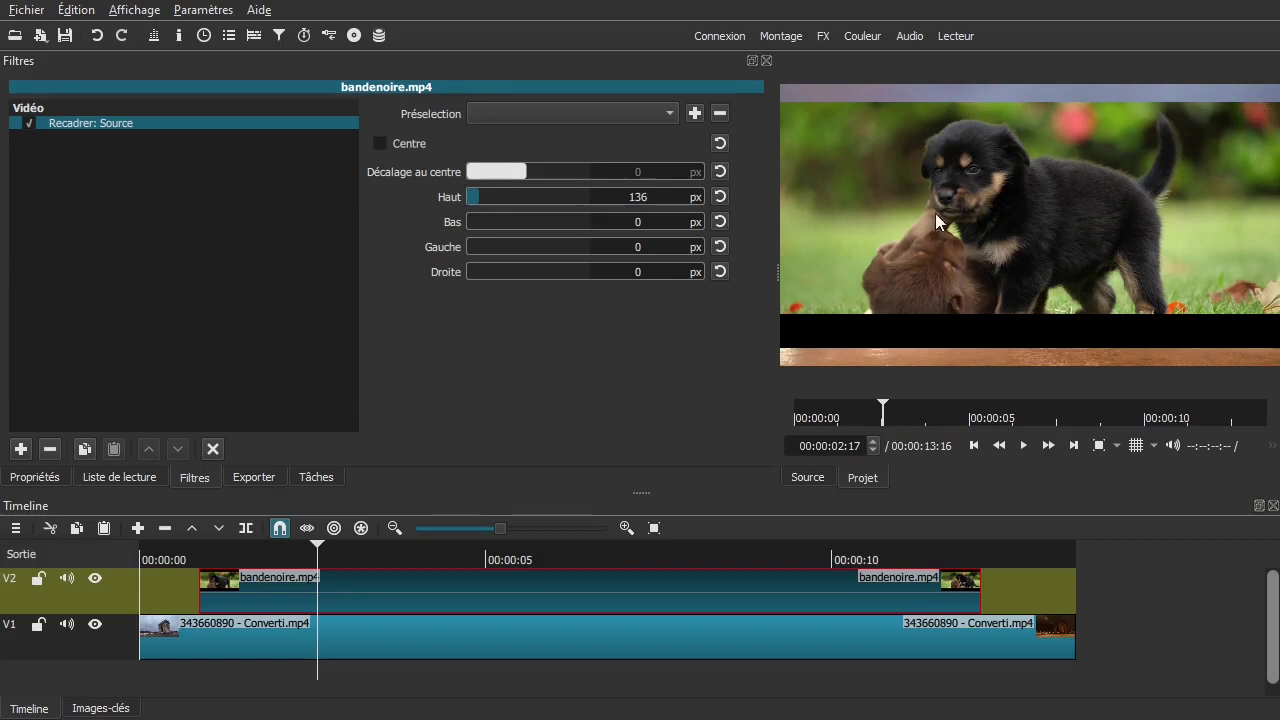
pyautogui.click(619, 221)
pyautogui.write('136')
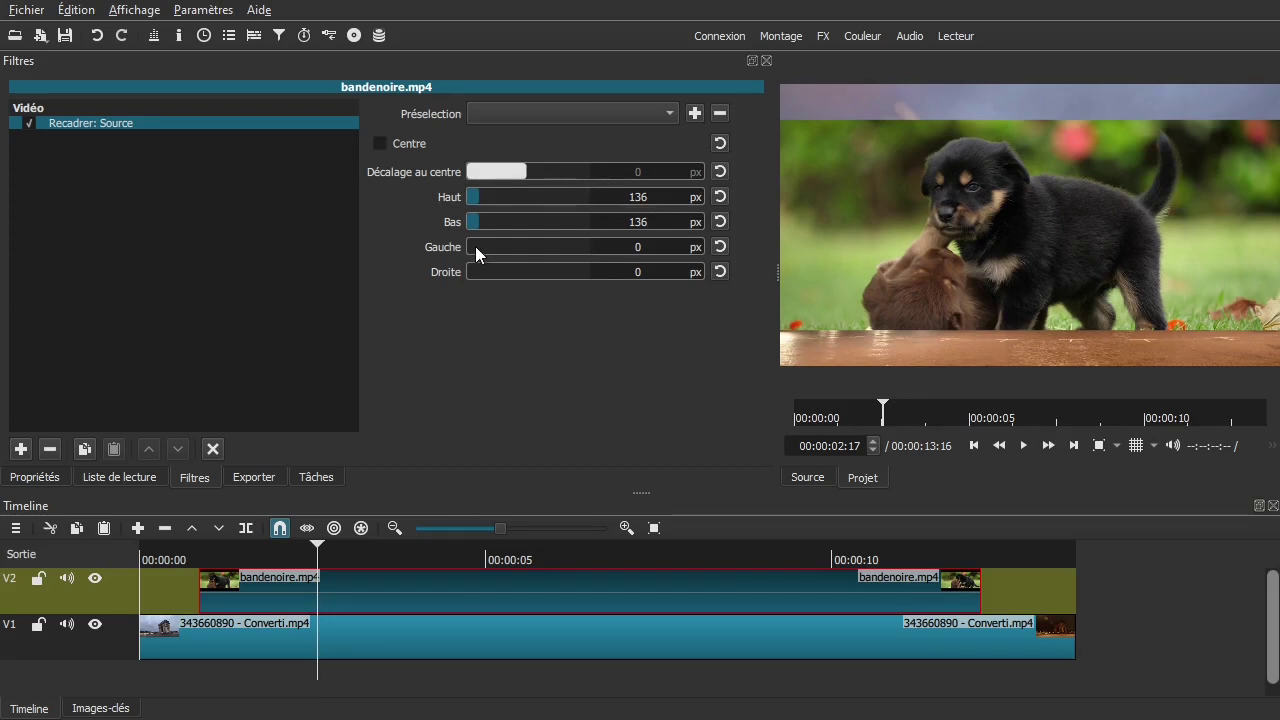
pyautogui.moveTo(475, 246); pyautogui.dragTo(480, 275)
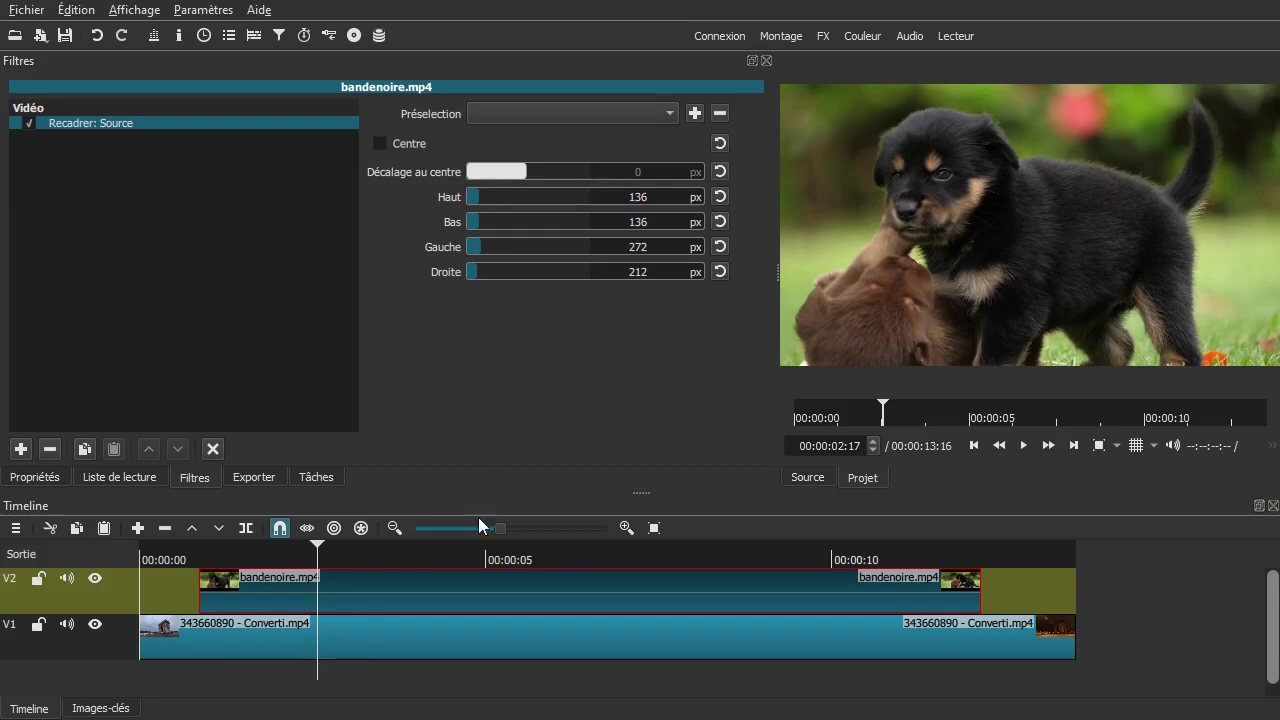
# - Play part of the cropped clip and toggle the Recadrer: Source filter to compare the picture with and without it
pyautogui.moveTo(171, 585); pyautogui.dragTo(163, 585)
pyautogui.press('space')
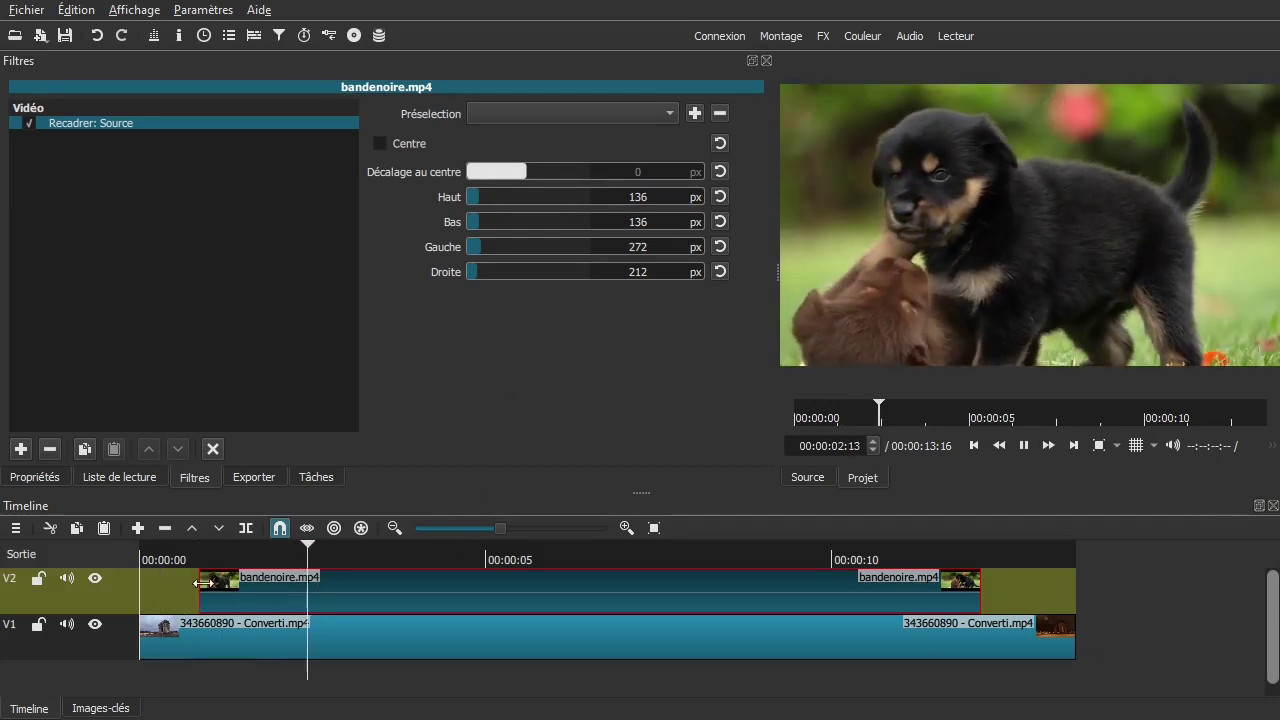
pyautogui.press('space')
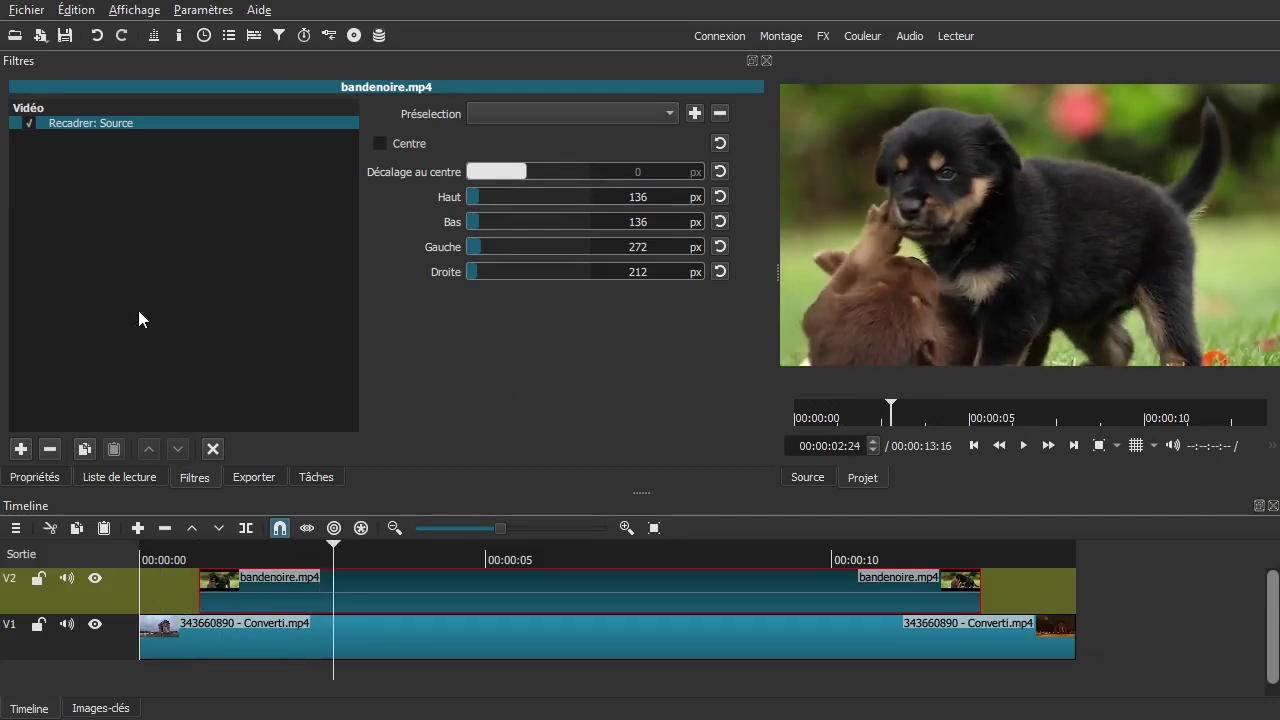
pyautogui.click(30, 122)
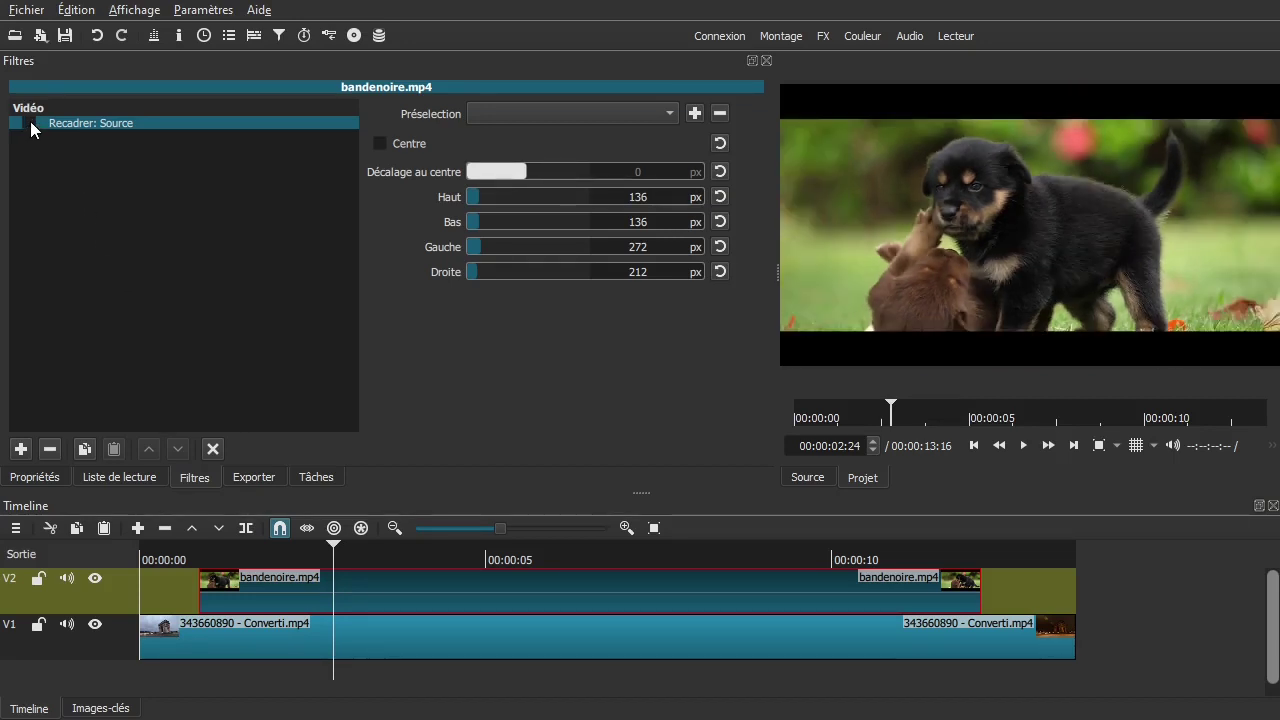
pyautogui.click(30, 122)
pyautogui.click(30, 122)
pyautogui.click(30, 122)
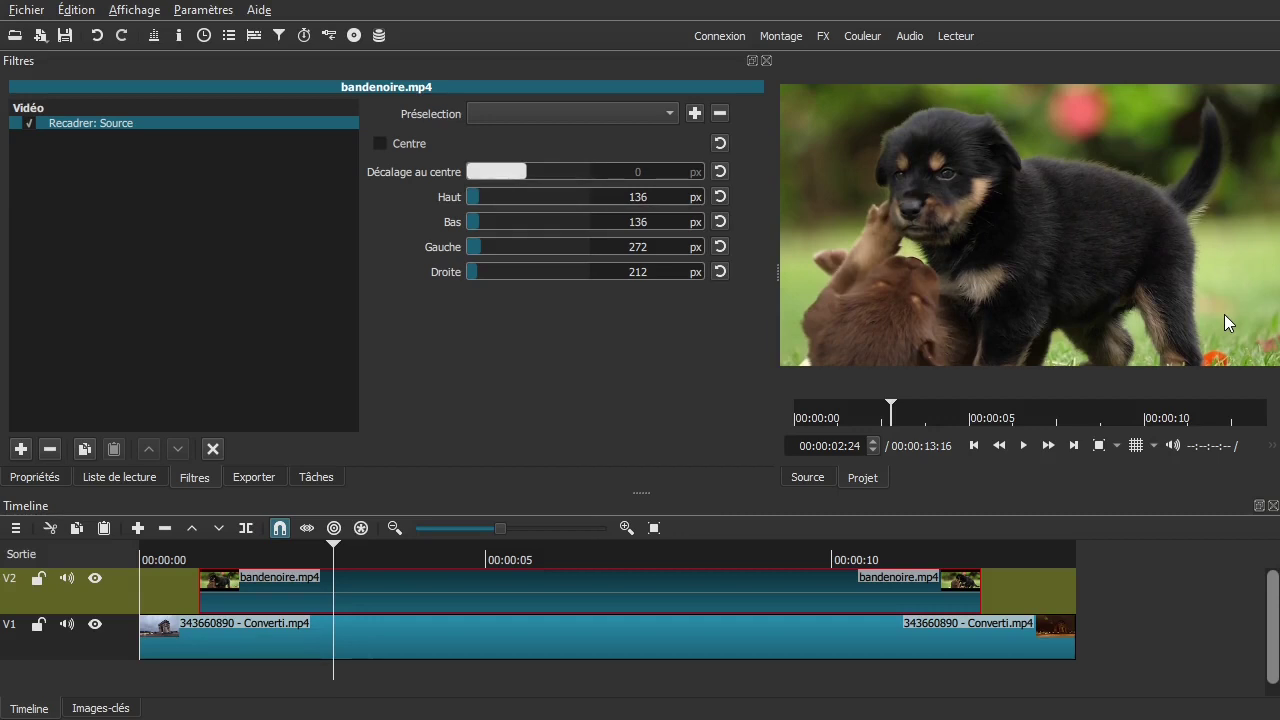
# - Disable the Recadrer: Source filter and add the favourite filter Taille, Position & Rotation to the clip
pyautogui.click(28, 122)
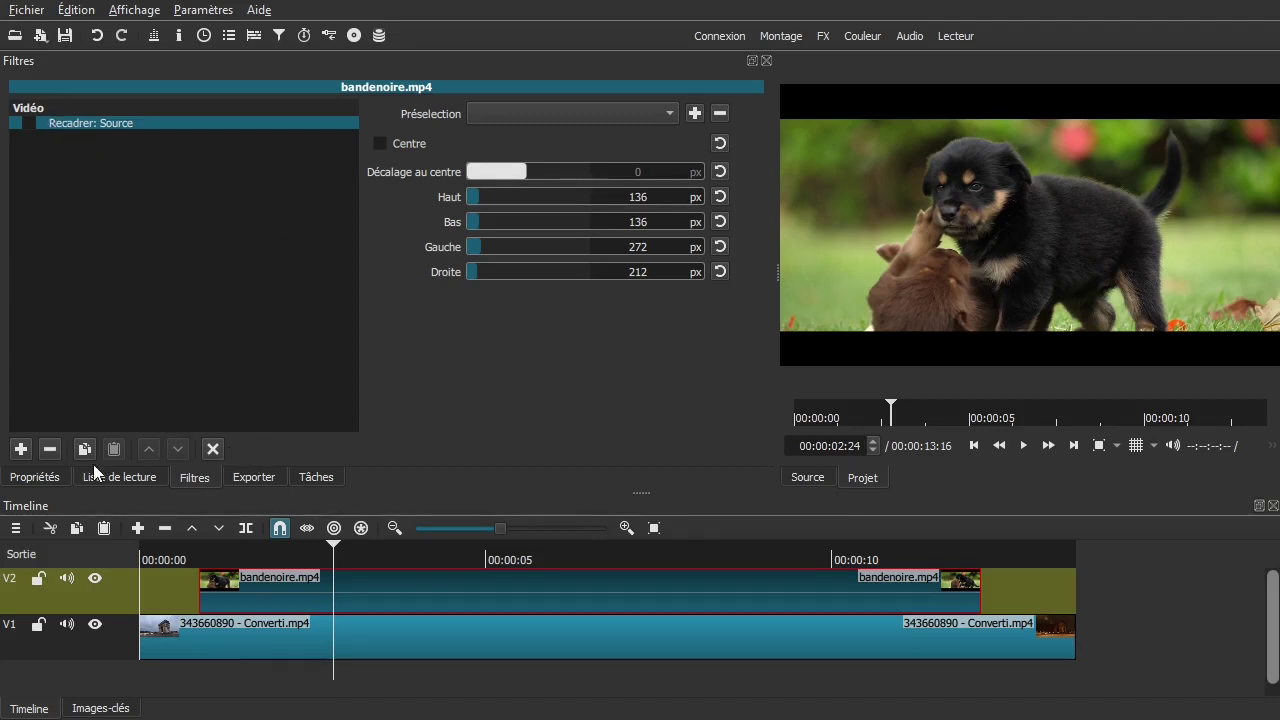
pyautogui.click(20, 449)
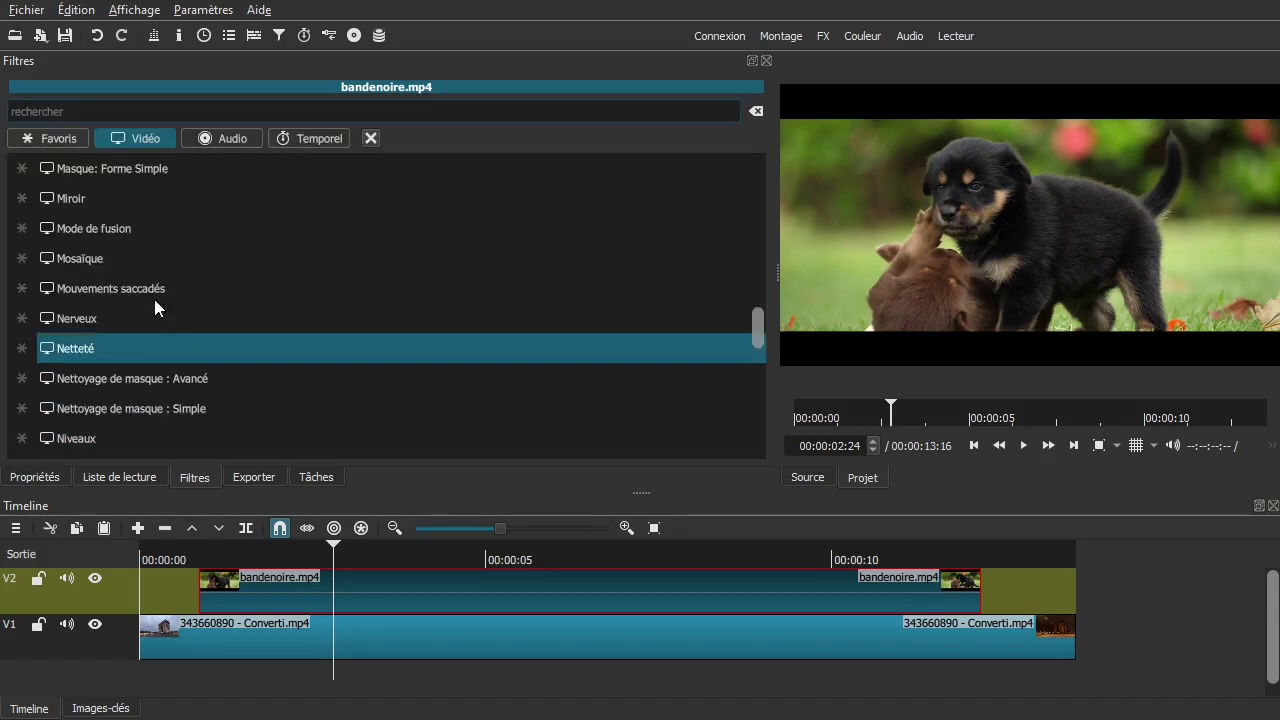
pyautogui.click(62, 142)
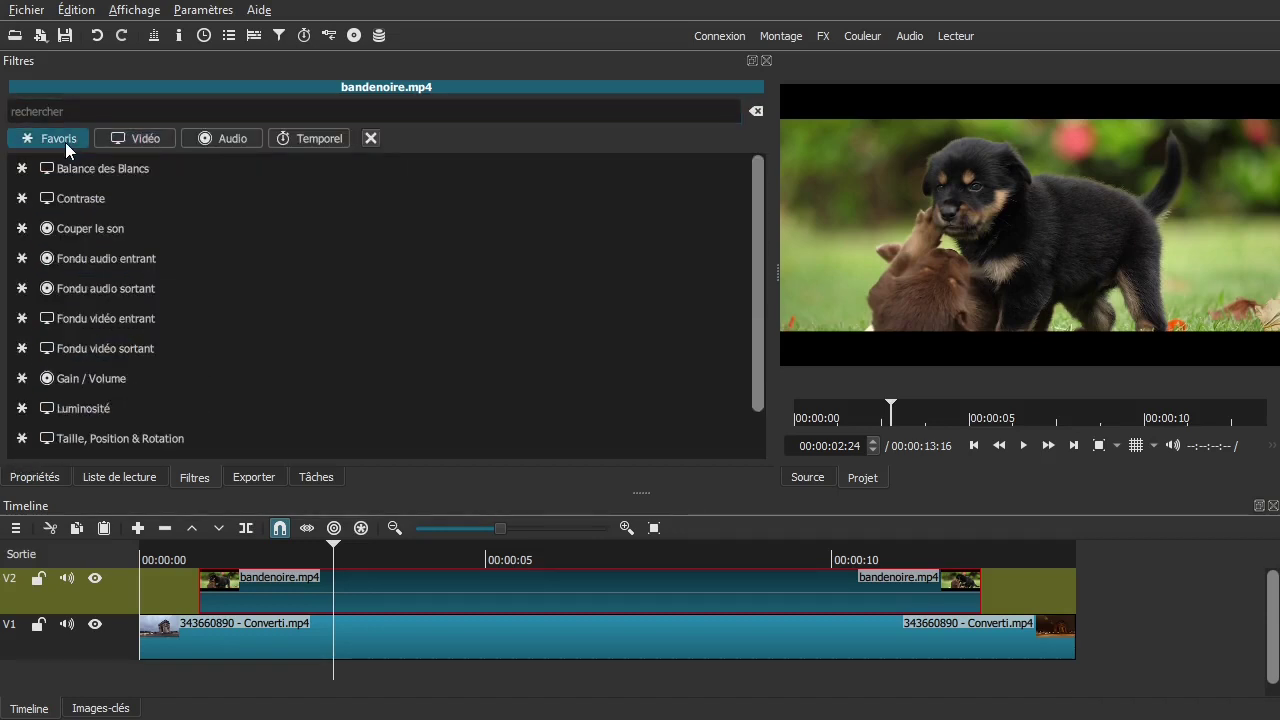
pyautogui.click(154, 442)
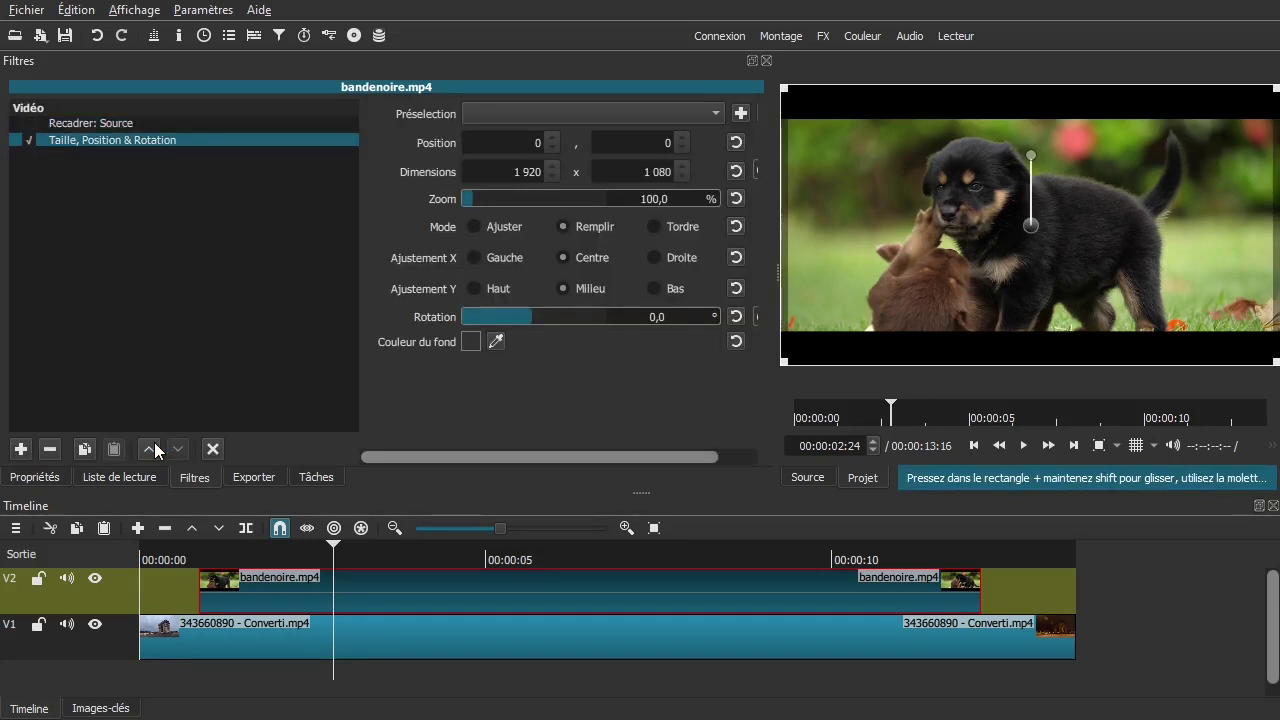
# - Try enlarging the clip to a 135.2 % zoom, reset the zoom, and disable the Taille, Position & Rotation filter
pyautogui.click(474, 200)
pyautogui.moveTo(474, 200)
pyautogui.mouseDown()
pyautogui.moveTo(463, 197)
pyautogui.moveTo(481, 198)
pyautogui.mouseUp()
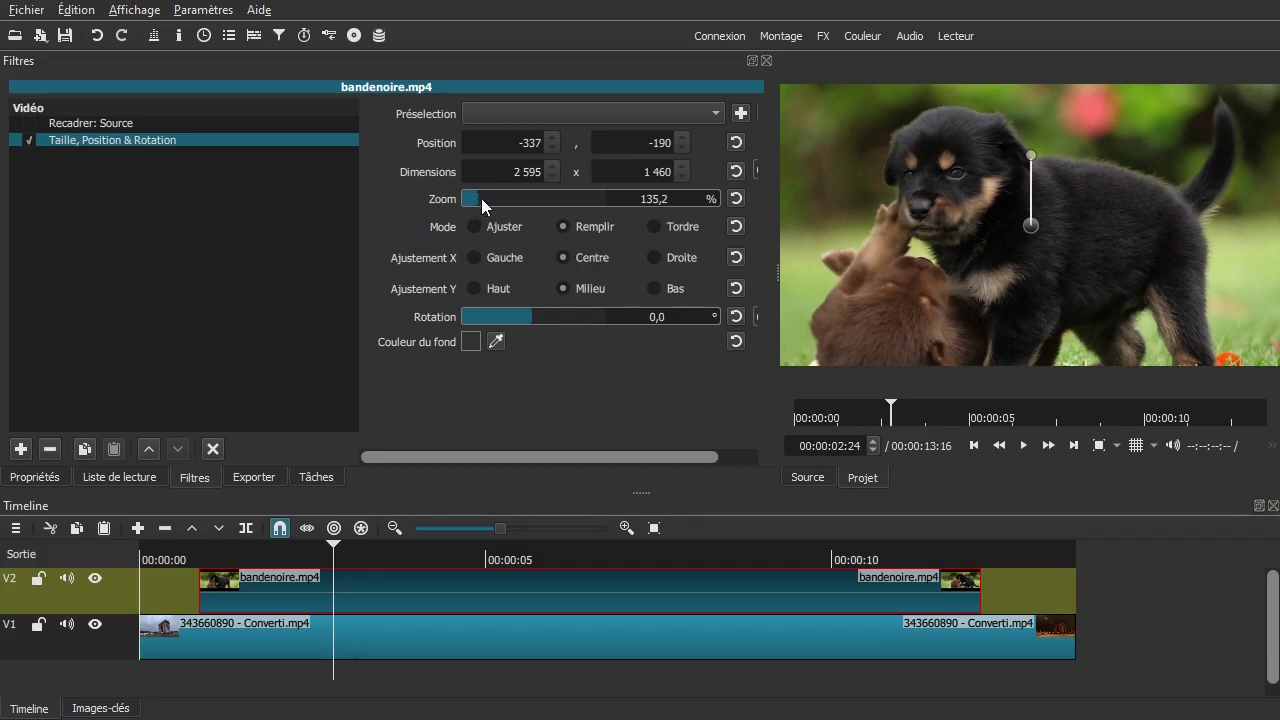
pyautogui.moveTo(482, 199); pyautogui.dragTo(463, 199)
pyautogui.click(736, 198)
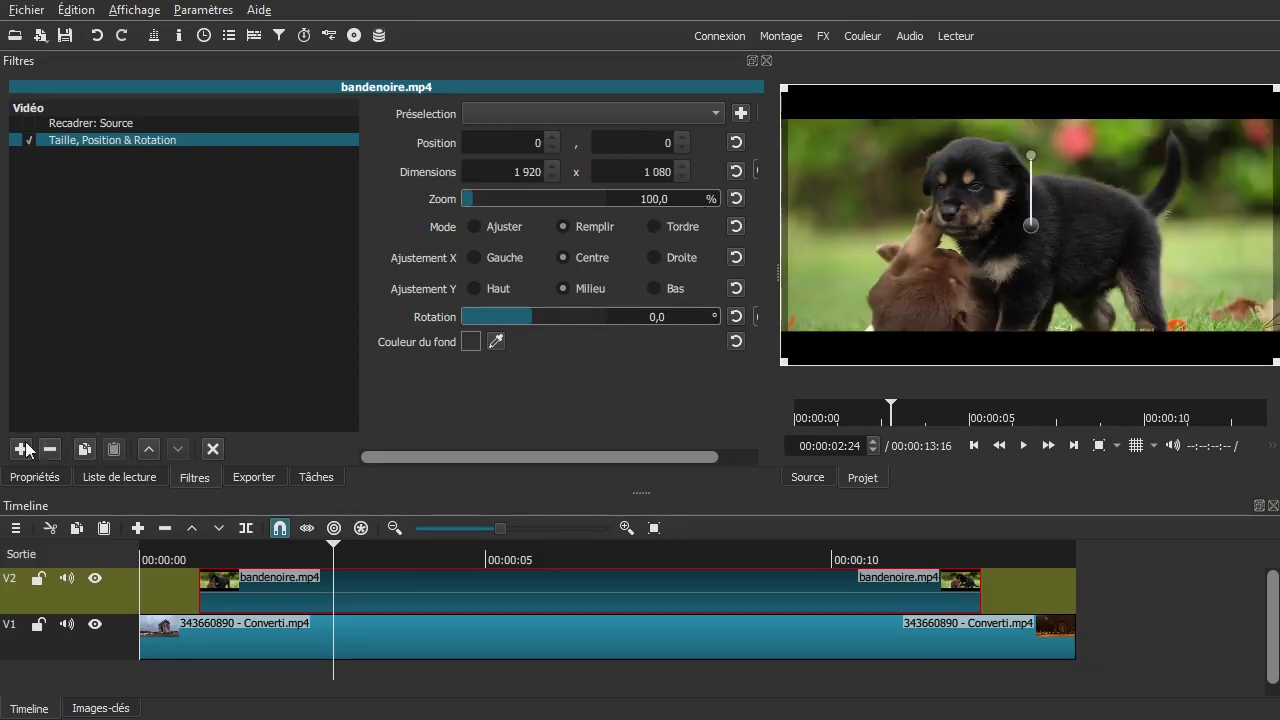
pyautogui.click(17, 141)
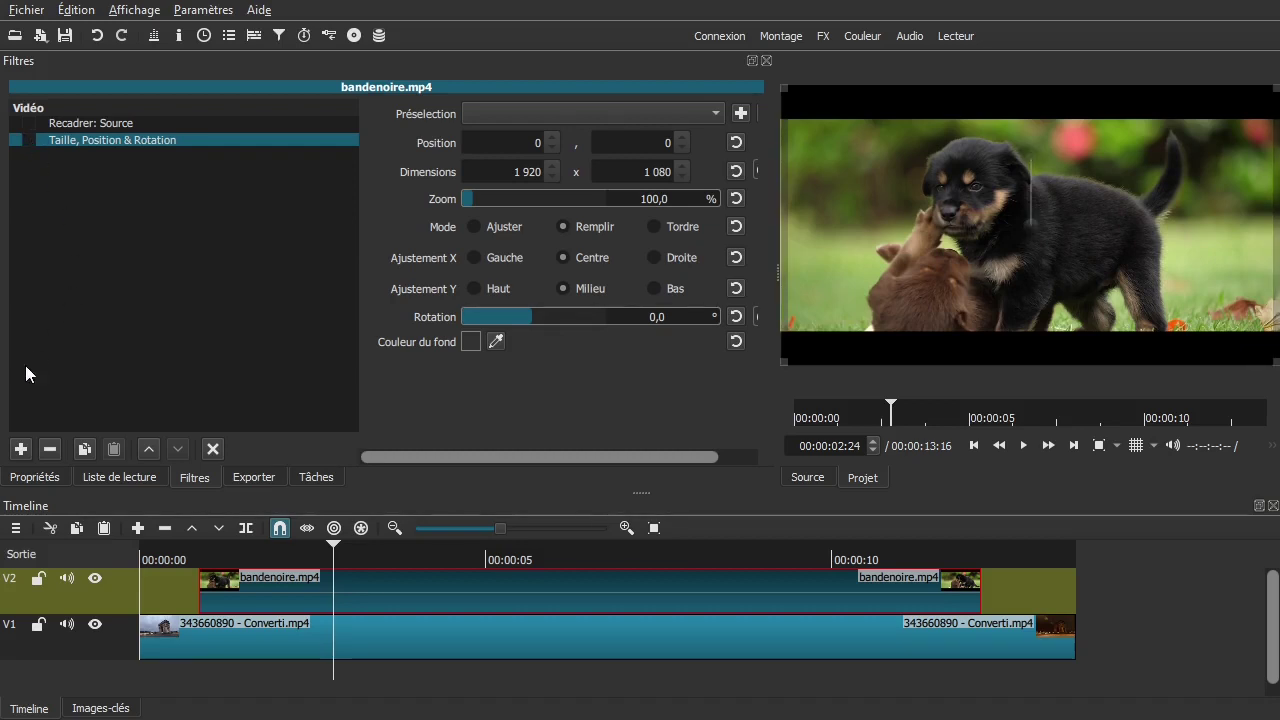
# - Search the video filters for "reca" and add Recadrer: Rectangle to the bandenoire.mp4 clip
pyautogui.click(20, 449)
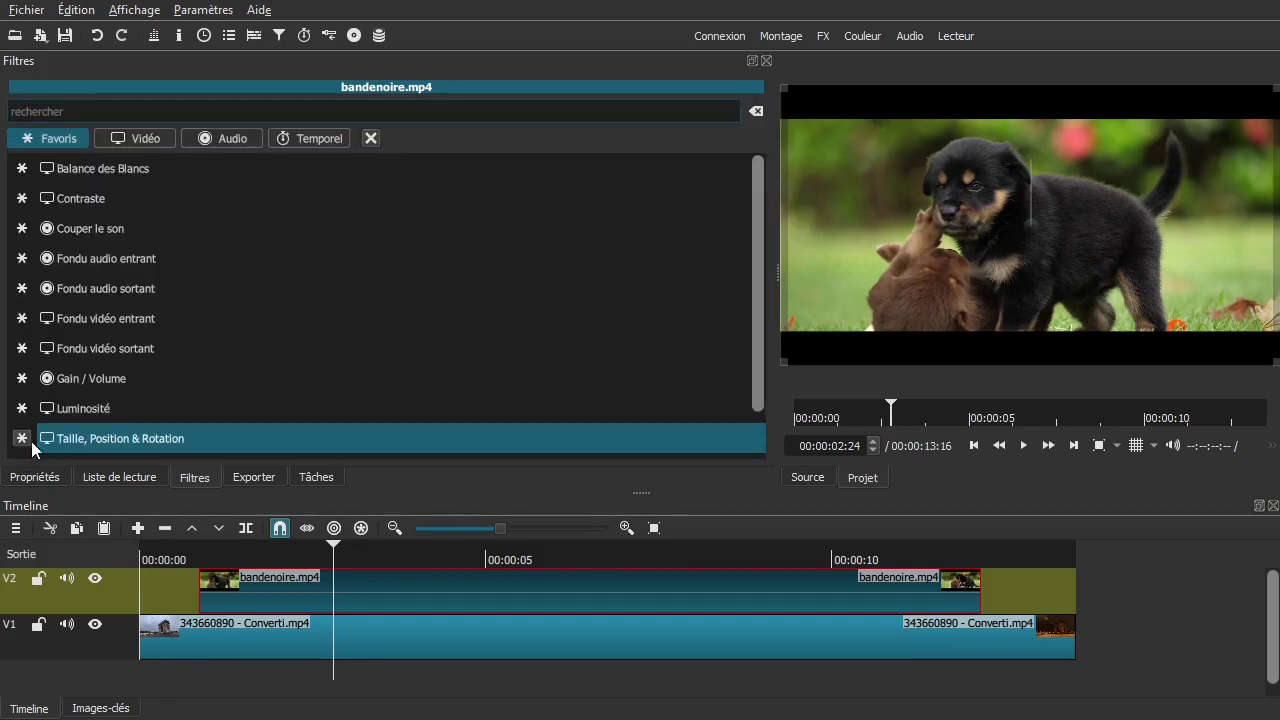
pyautogui.click(152, 137)
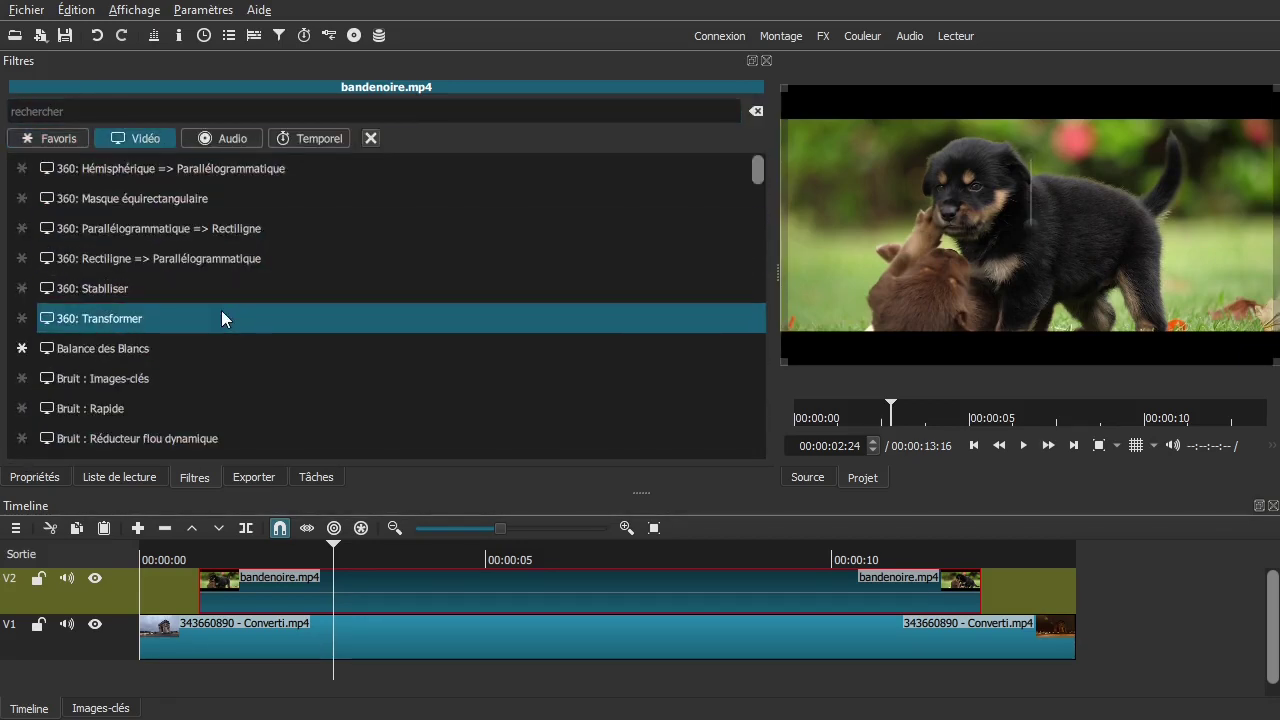
pyautogui.click(199, 111)
pyautogui.write('reca')
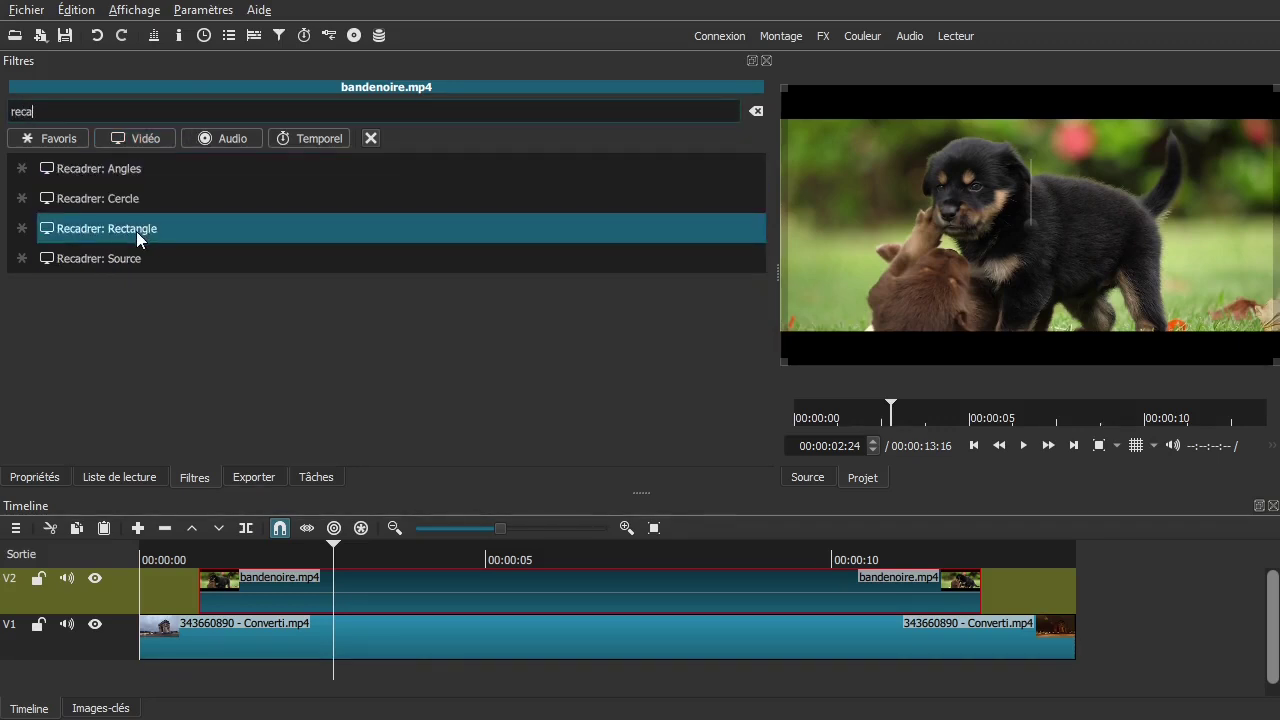
pyautogui.click(136, 231)
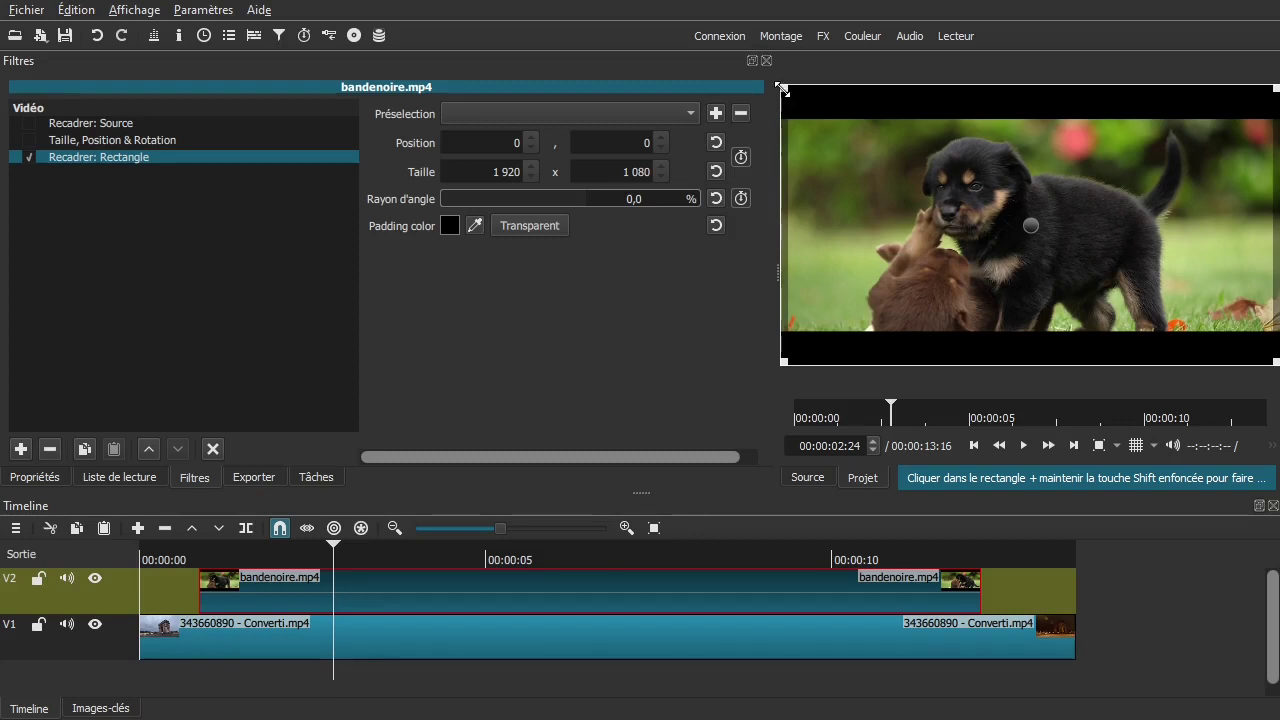
# - Fit the crop rectangle to the picture between the black bars, about 1954 x 808 at position -27, 130, and check the frame
pyautogui.moveTo(783, 89); pyautogui.dragTo(773, 132)
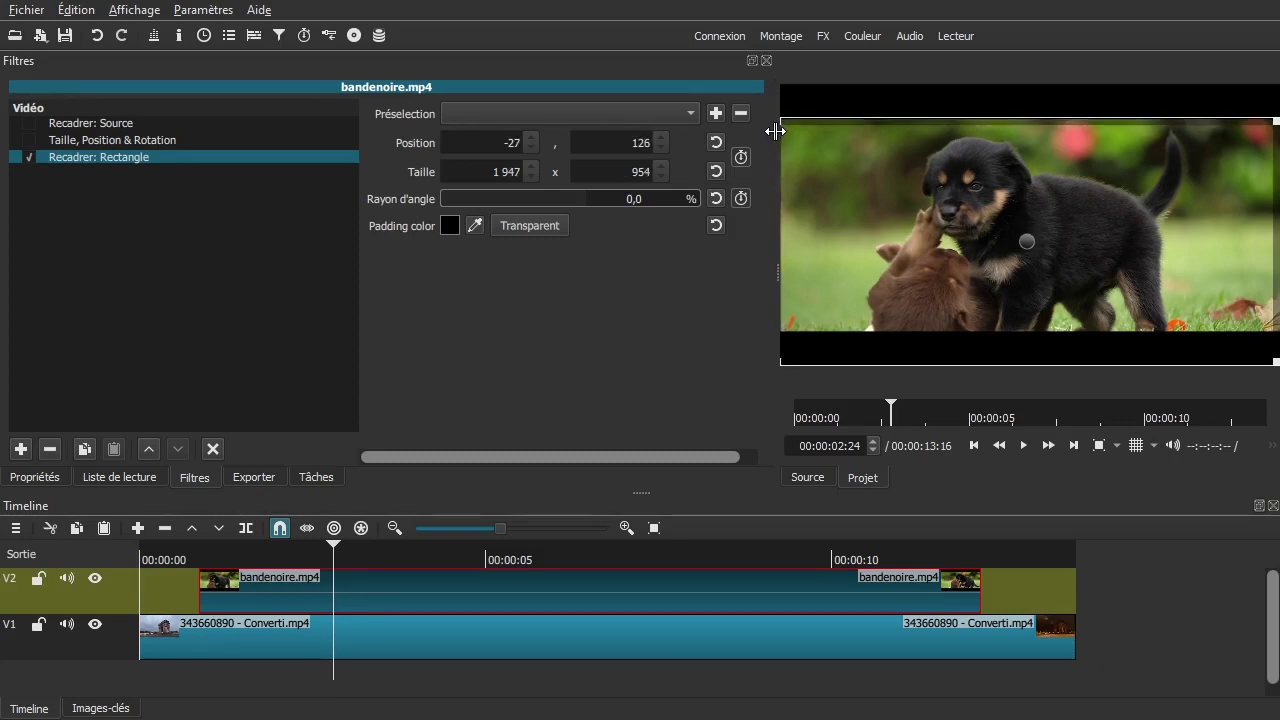
pyautogui.moveTo(1275, 366); pyautogui.dragTo(1278, 328)
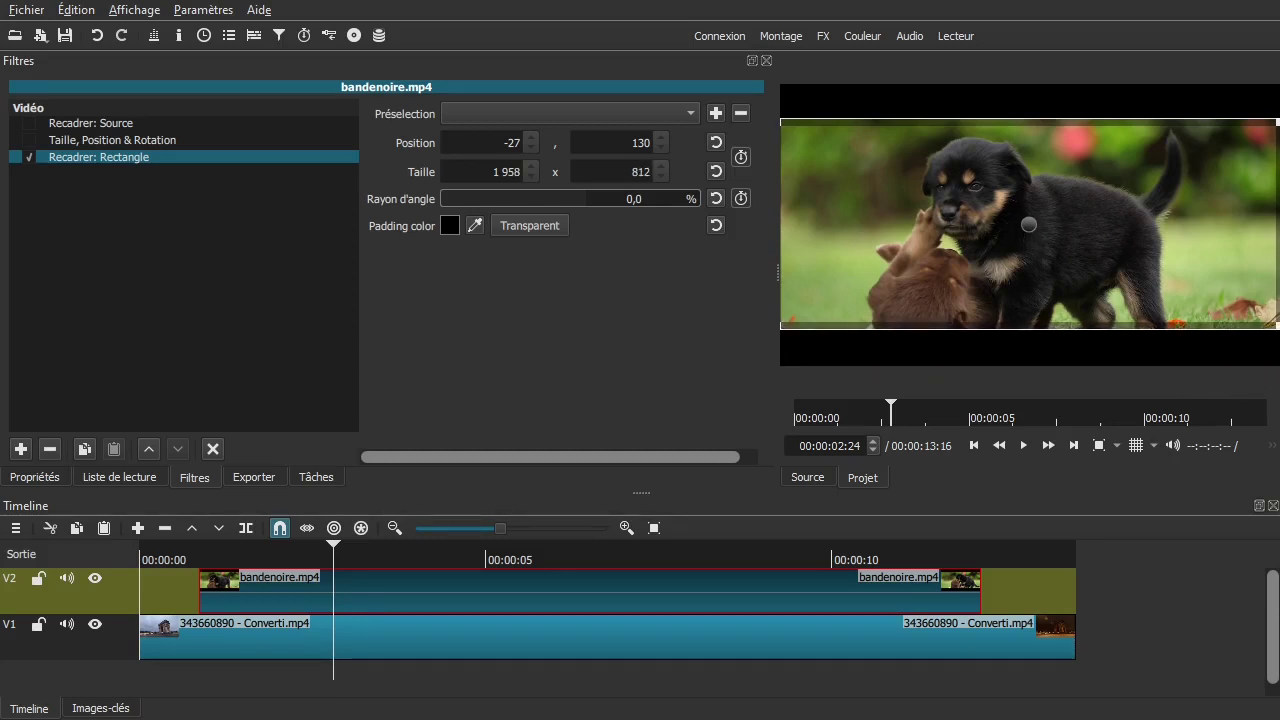
pyautogui.click(127, 605)
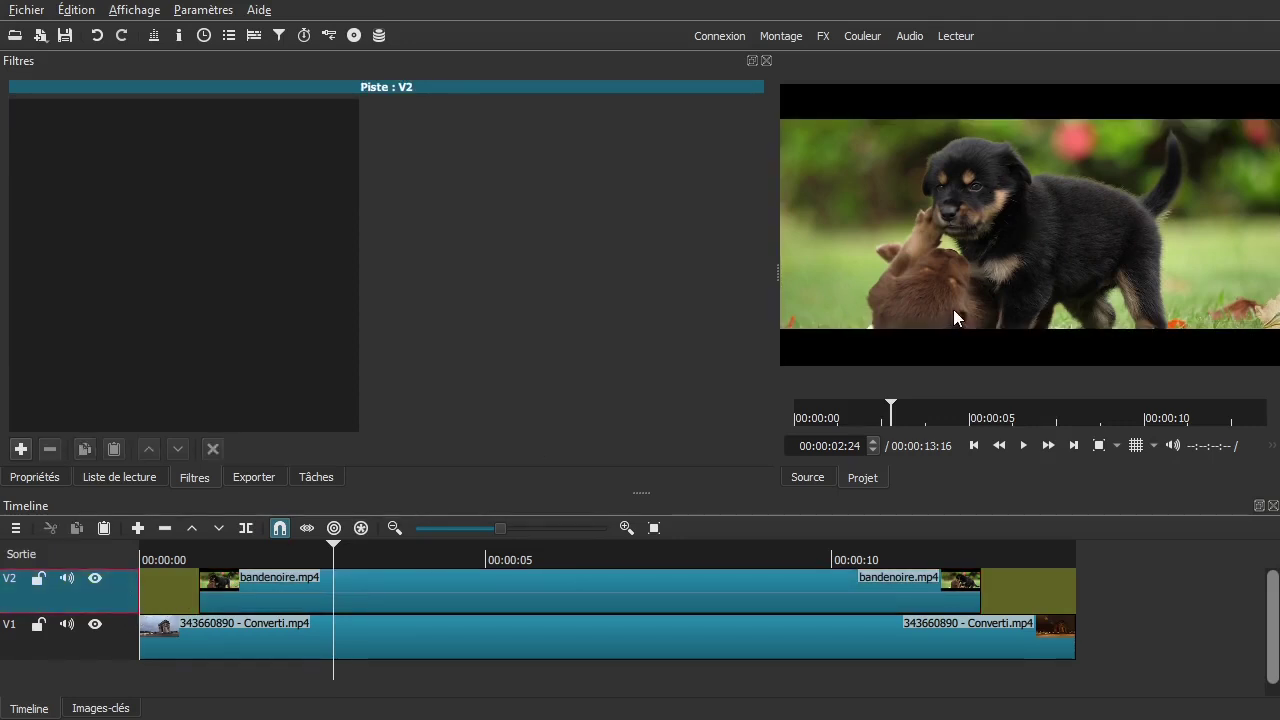
pyautogui.click(367, 585)
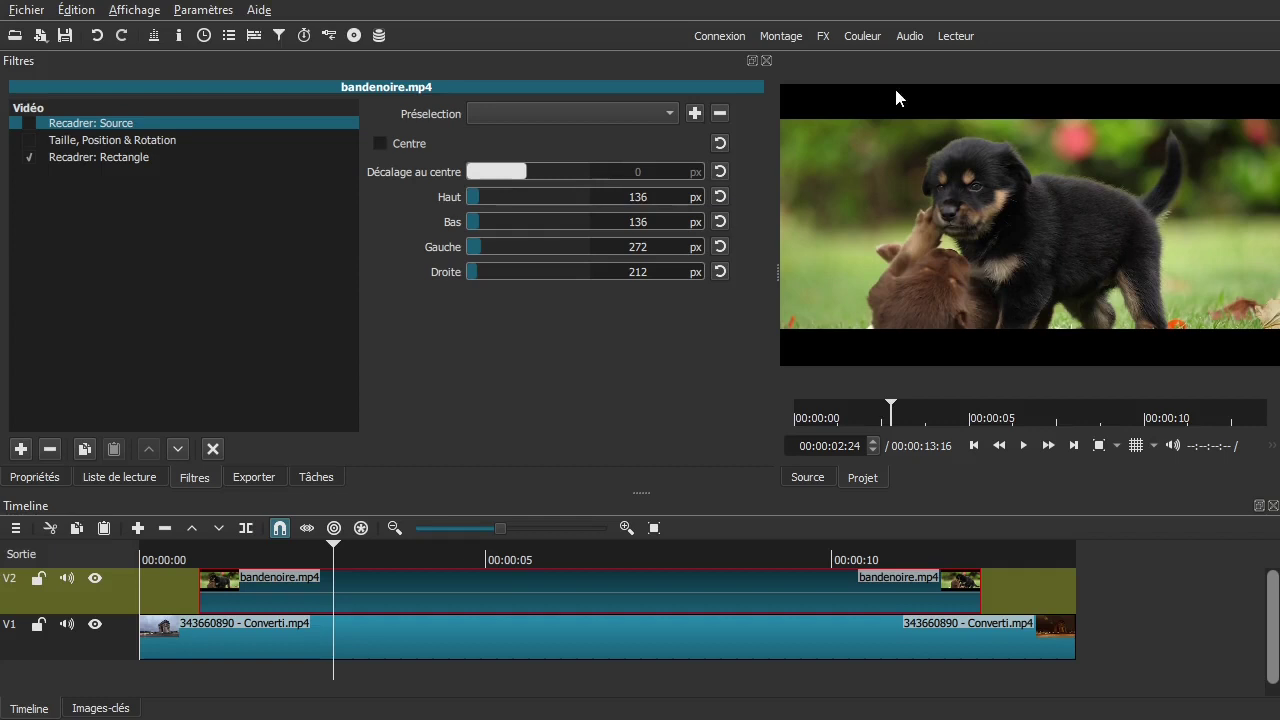
# - Make the padding colour of the Recadrer: Rectangle filter transparent and view the picture without the crop handles
pyautogui.click(114, 160)
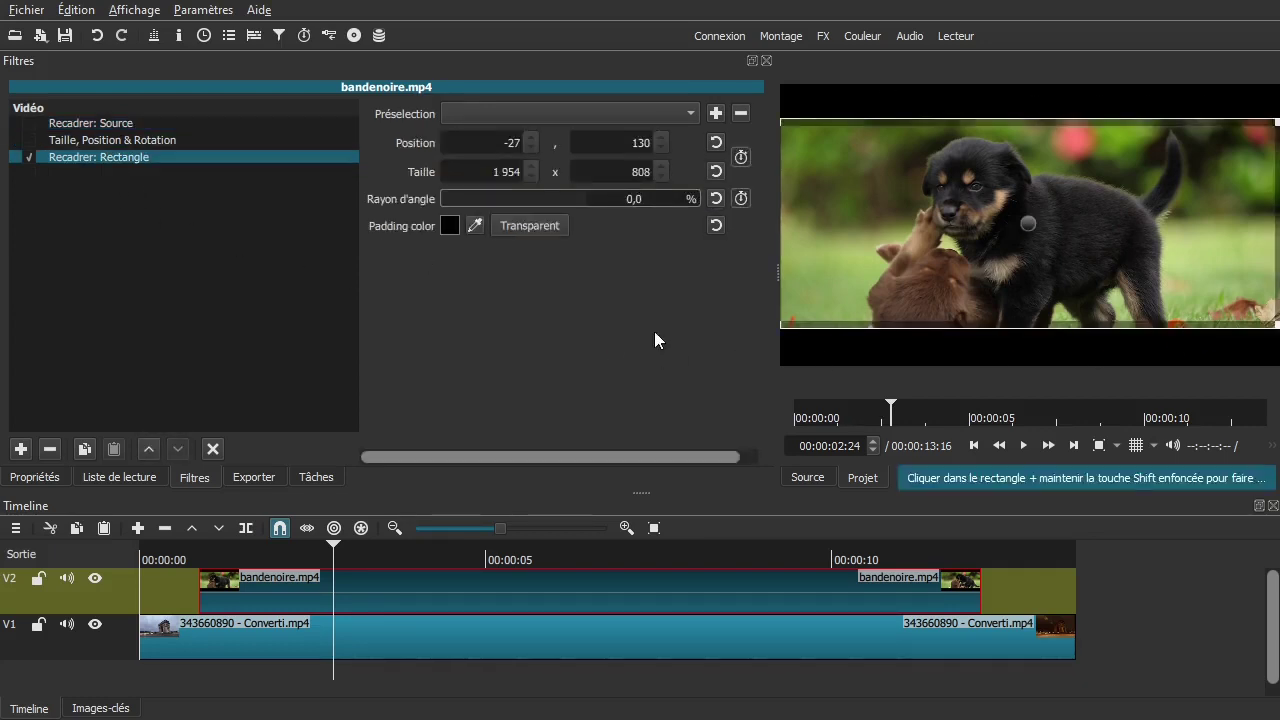
pyautogui.click(550, 230)
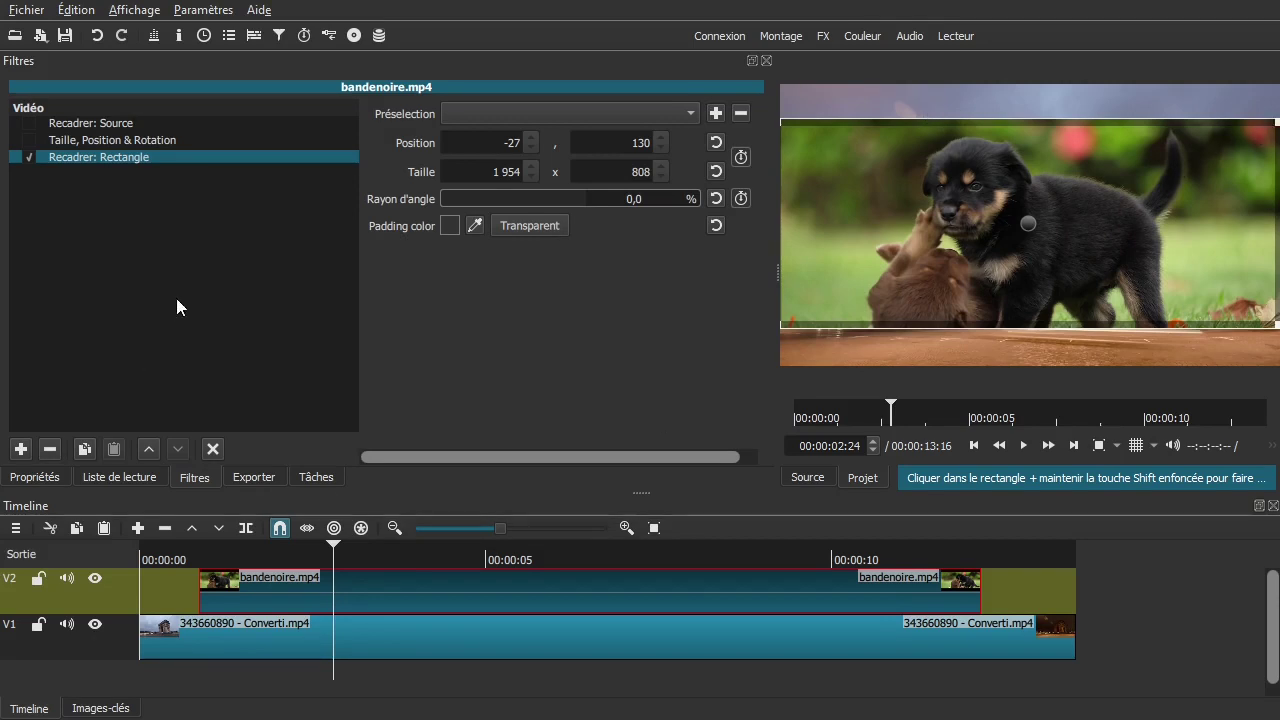
pyautogui.click(120, 597)
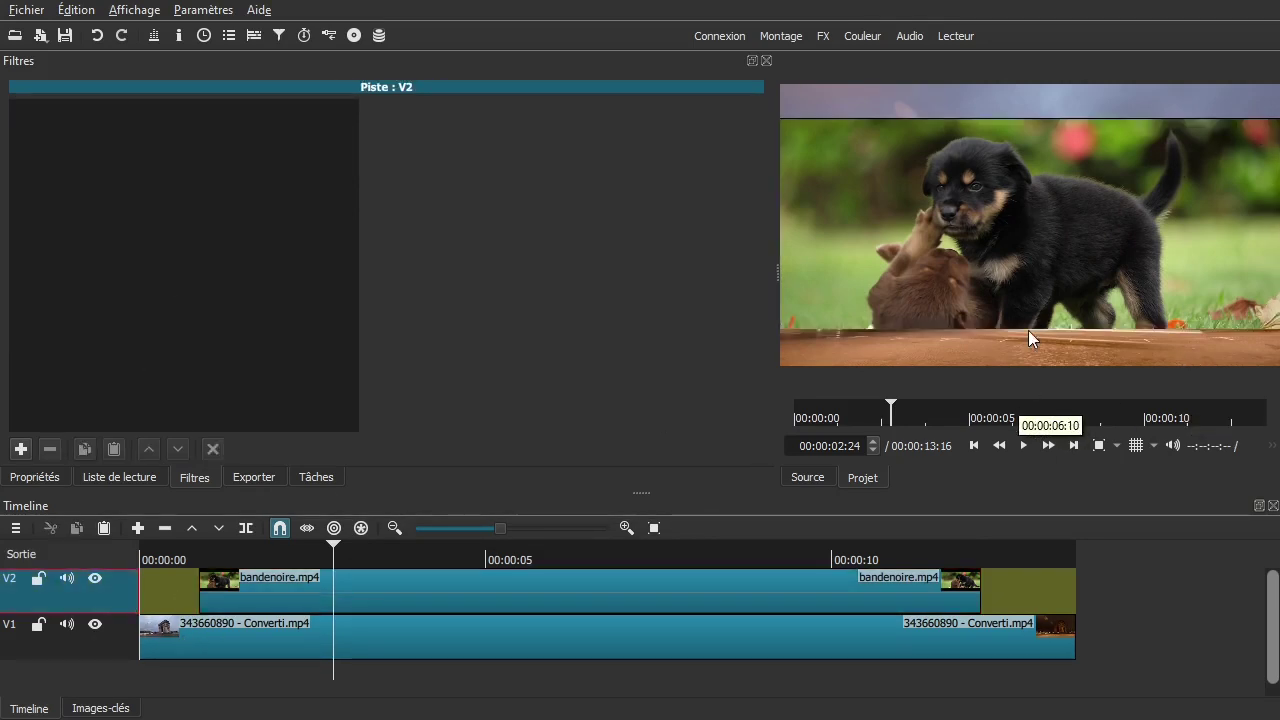
# - Resize the clip's crop rectangle to about 1985 x 857 with its upper edge at about 131, using a reduced preview
pyautogui.click(683, 600)
pyautogui.click(174, 157)
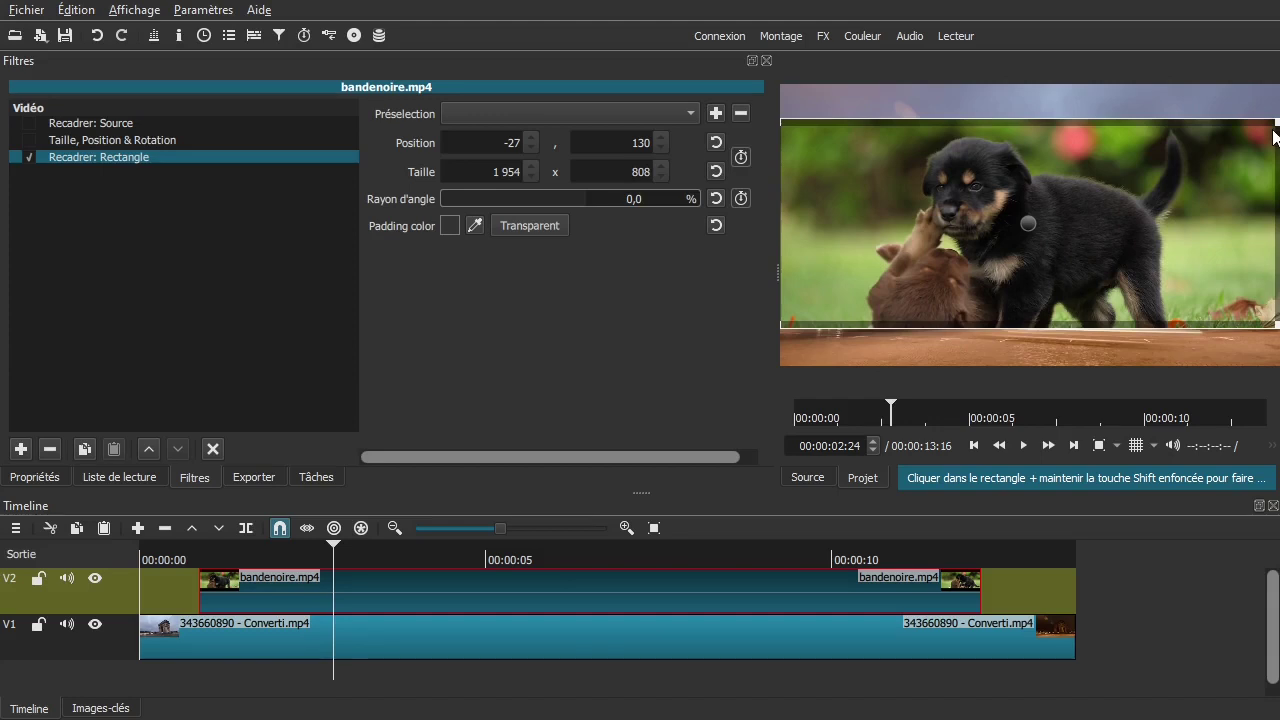
pyautogui.moveTo(1274, 137); pyautogui.dragTo(1274, 133)
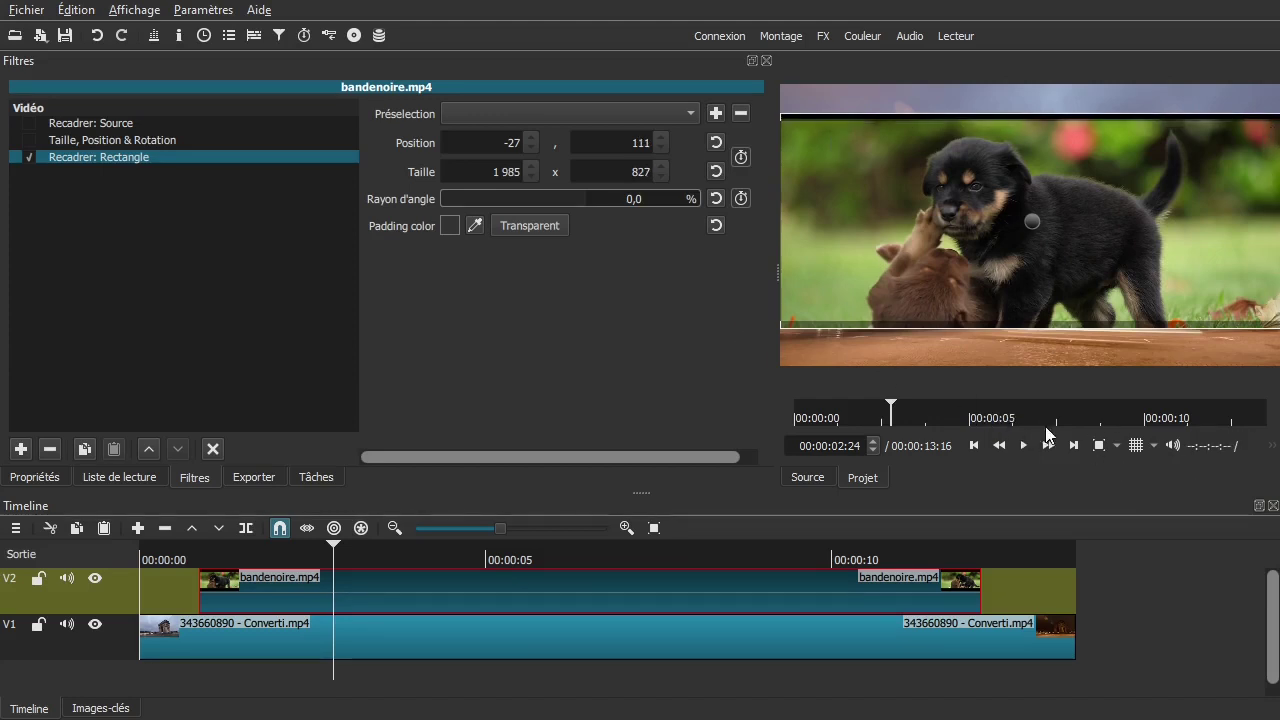
pyautogui.click(1118, 446)
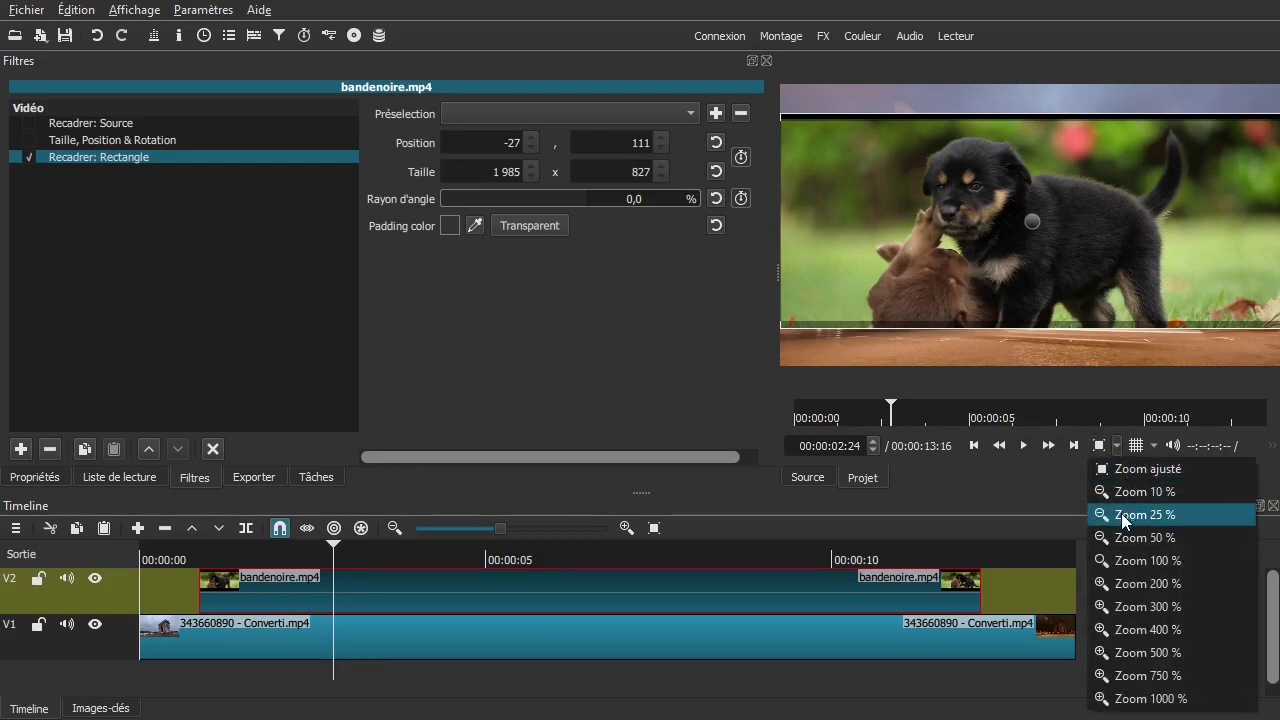
pyautogui.click(1131, 539)
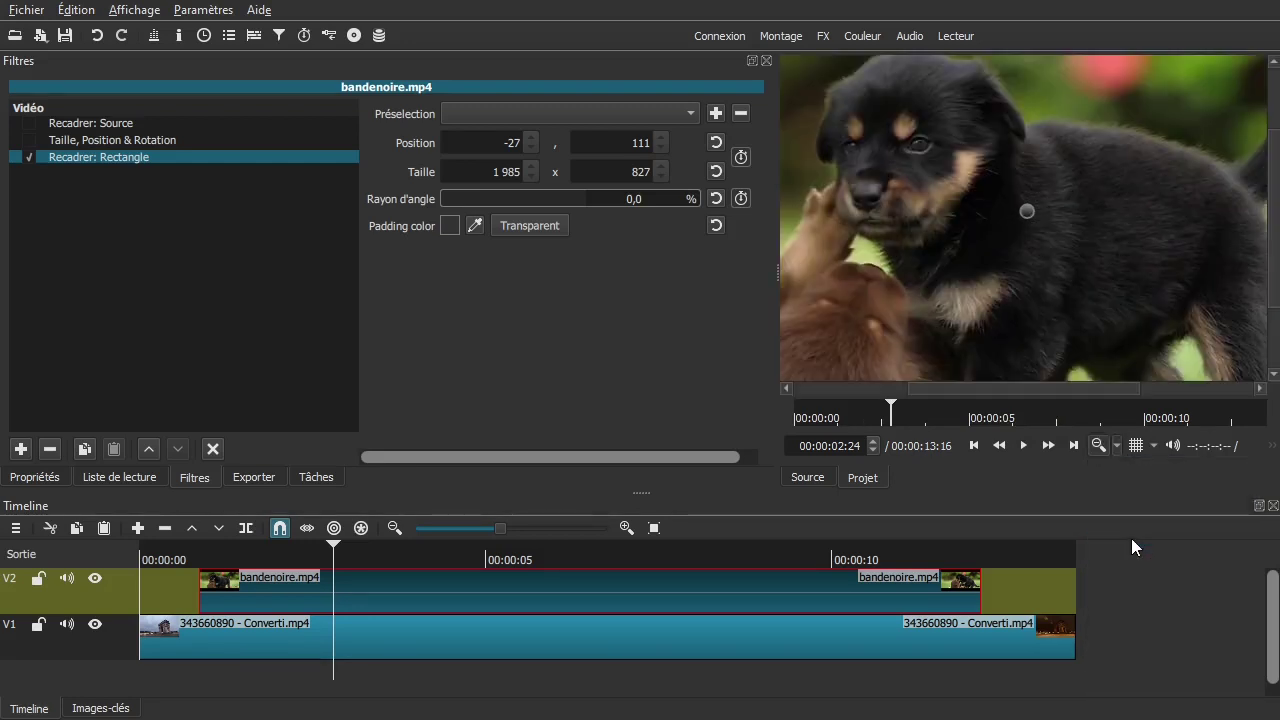
pyautogui.click(1116, 446)
pyautogui.click(1117, 506)
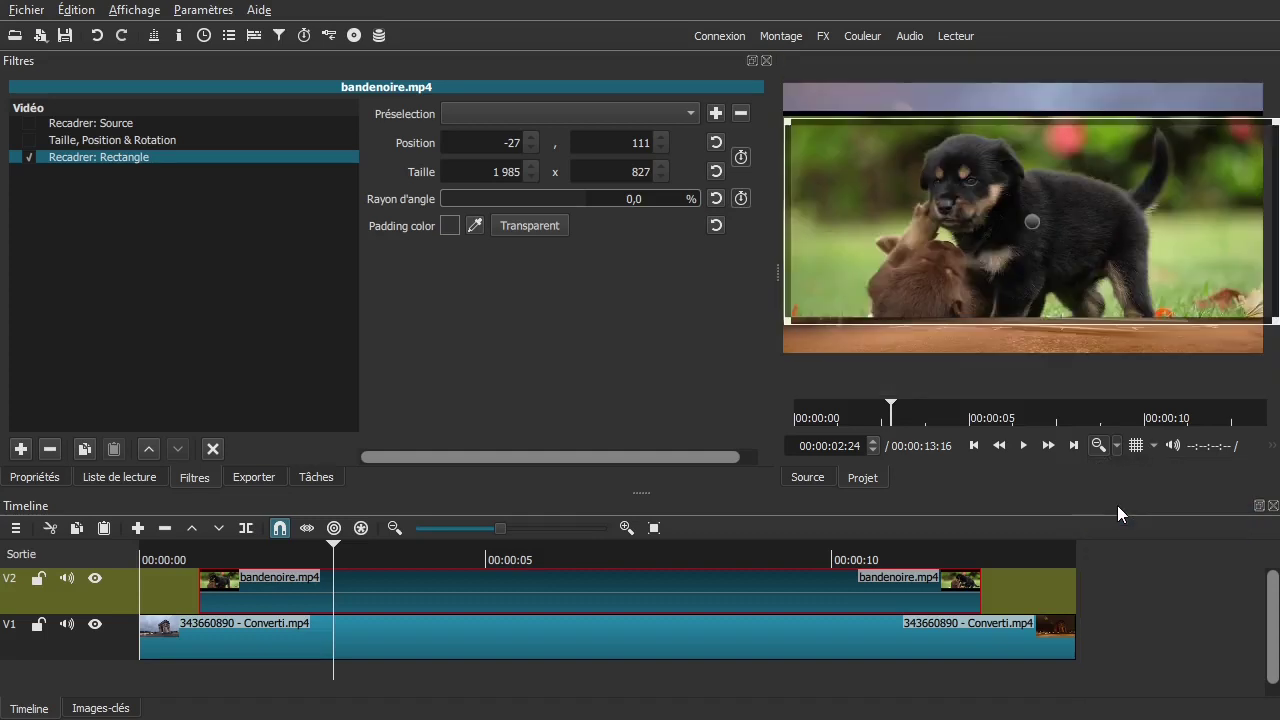
pyautogui.click(1118, 447)
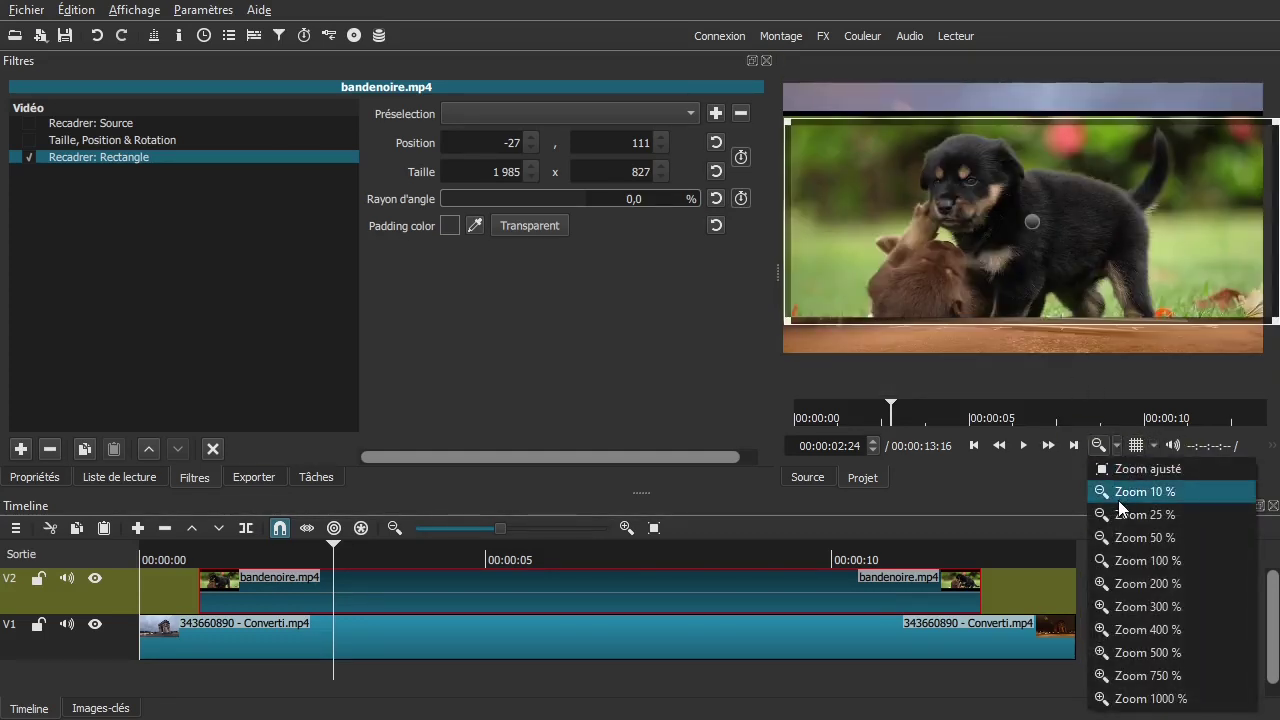
pyautogui.click(1118, 500)
pyautogui.moveTo(1130, 187); pyautogui.dragTo(1120, 191)
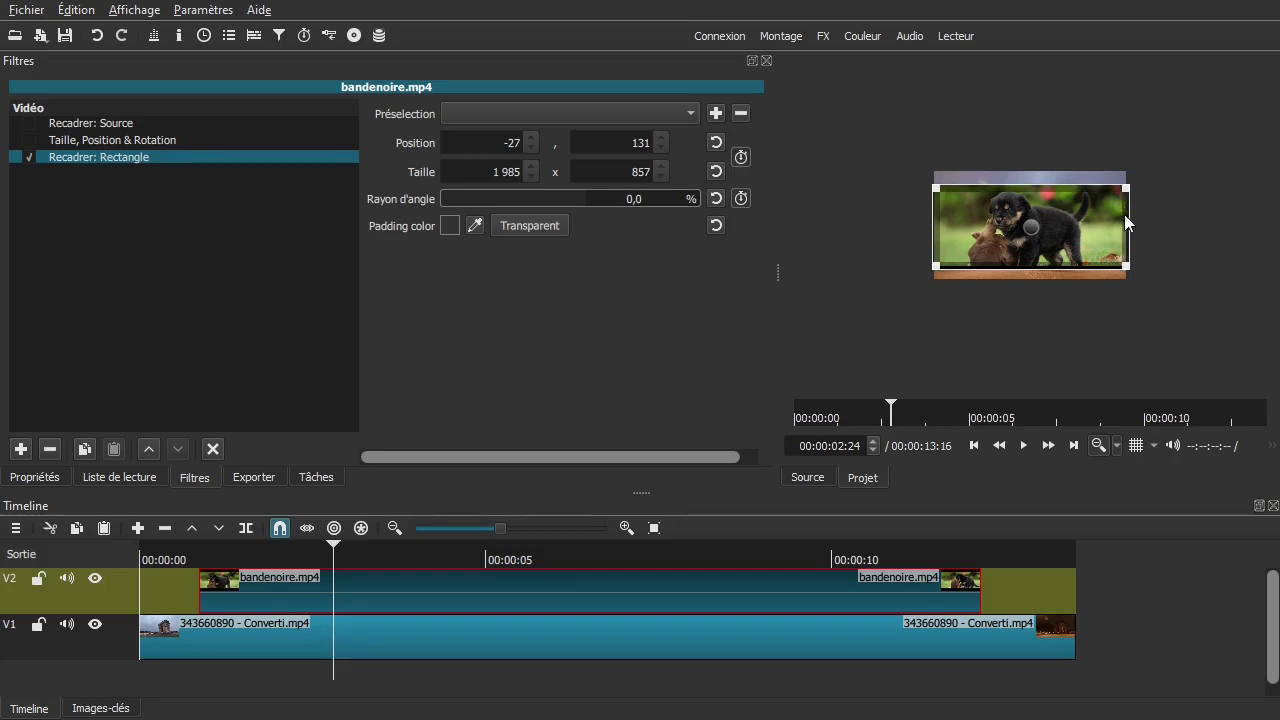
# - Bring the crop rectangle's lower edge up to the picture, making it about 1950 x 807, and check the uncovered frame
pyautogui.click(1118, 449)
pyautogui.click(1111, 463)
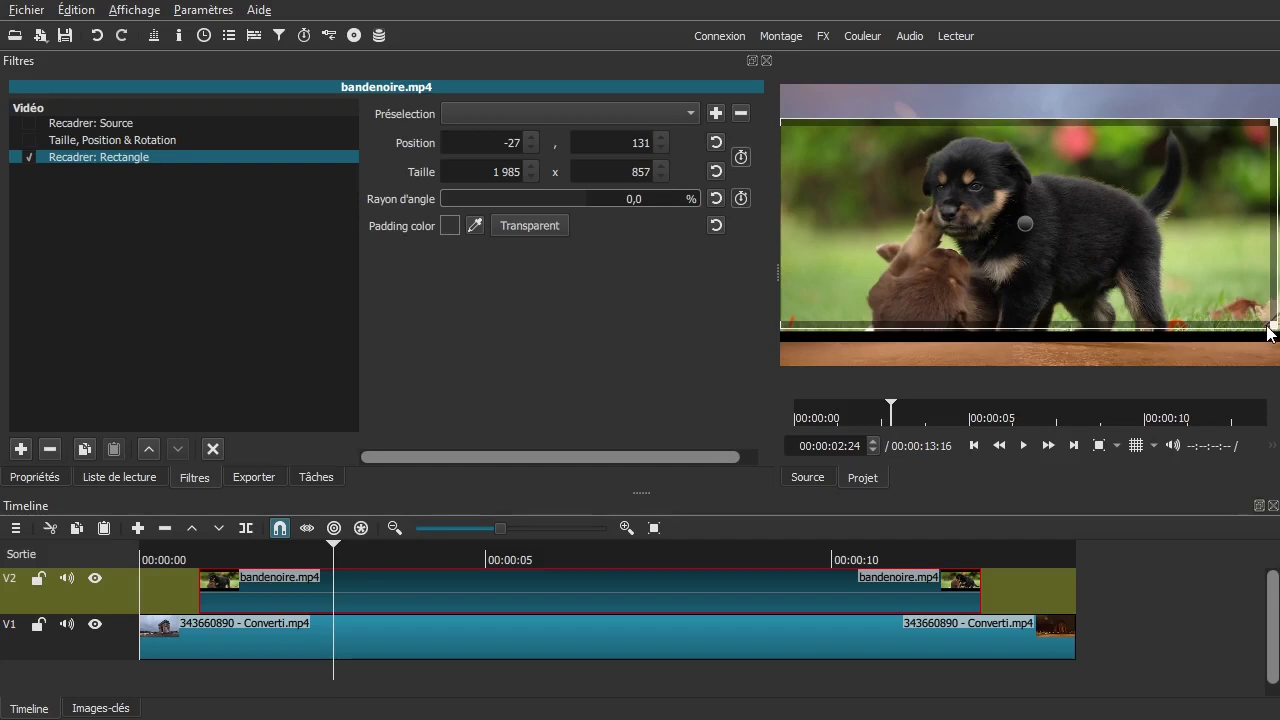
pyautogui.moveTo(1274, 324); pyautogui.dragTo(1278, 324)
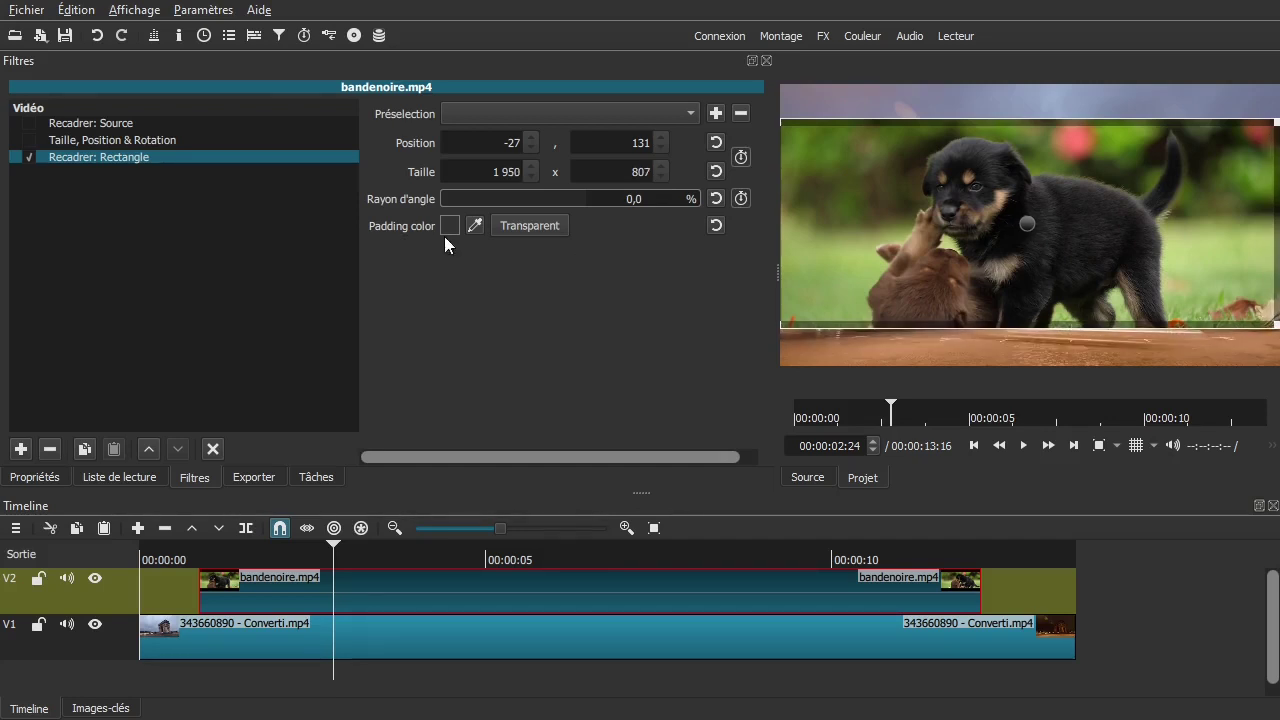
pyautogui.click(121, 604)
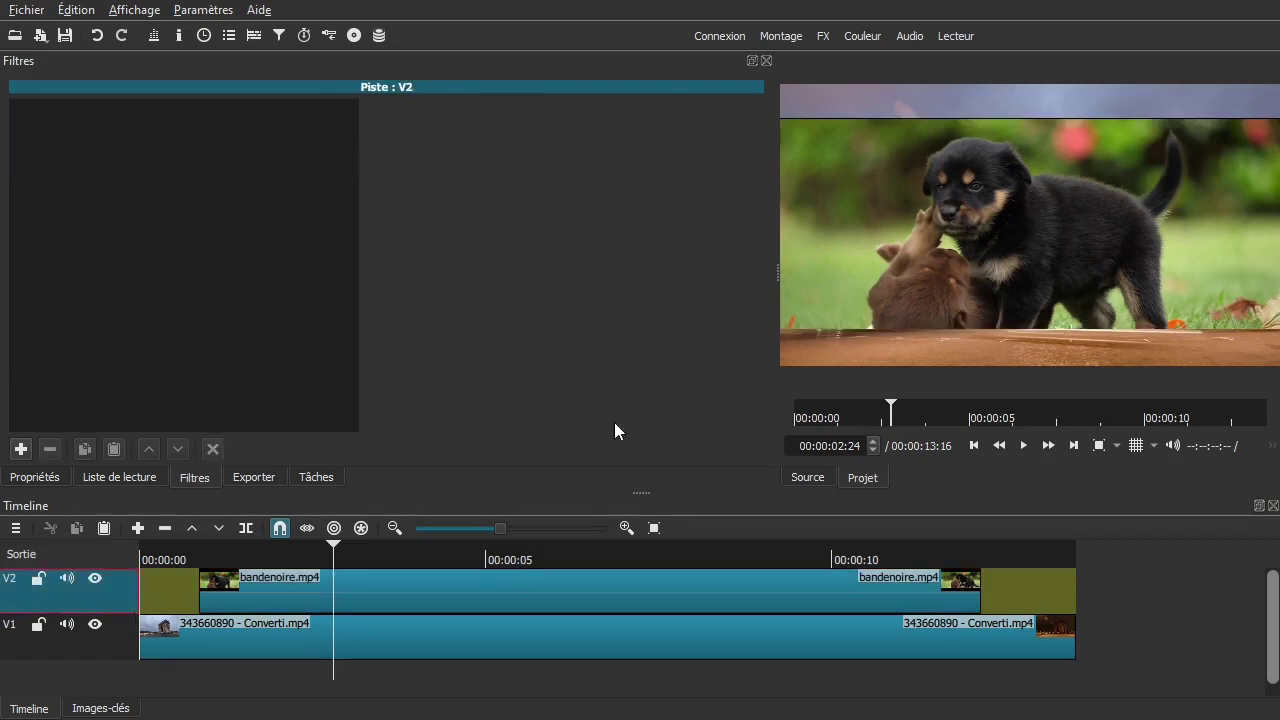
# - Lower the crop rectangle's upper edge to about 139, for a size of about 1984 x 799, and check the picture's edges
pyautogui.click(389, 591)
pyautogui.click(60, 158)
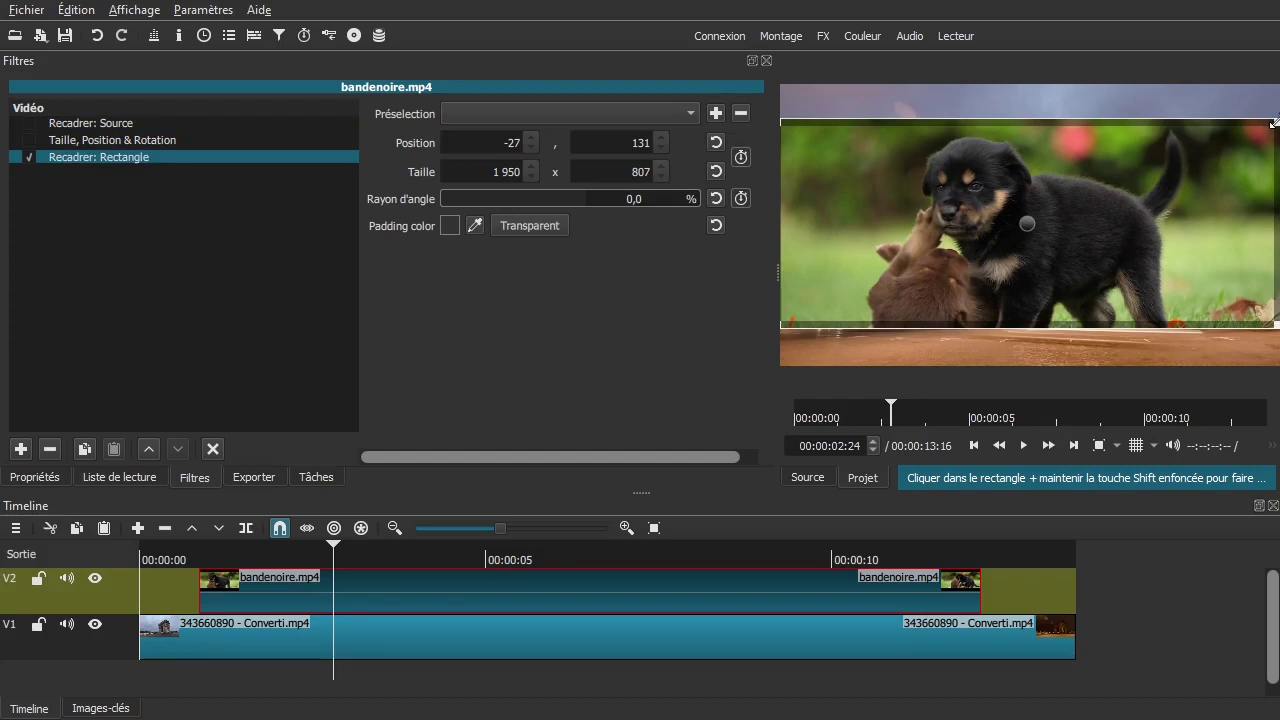
pyautogui.moveTo(1274, 123)
pyautogui.mouseDown()
pyautogui.moveTo(1264, 131)
pyautogui.moveTo(1275, 132)
pyautogui.mouseUp()
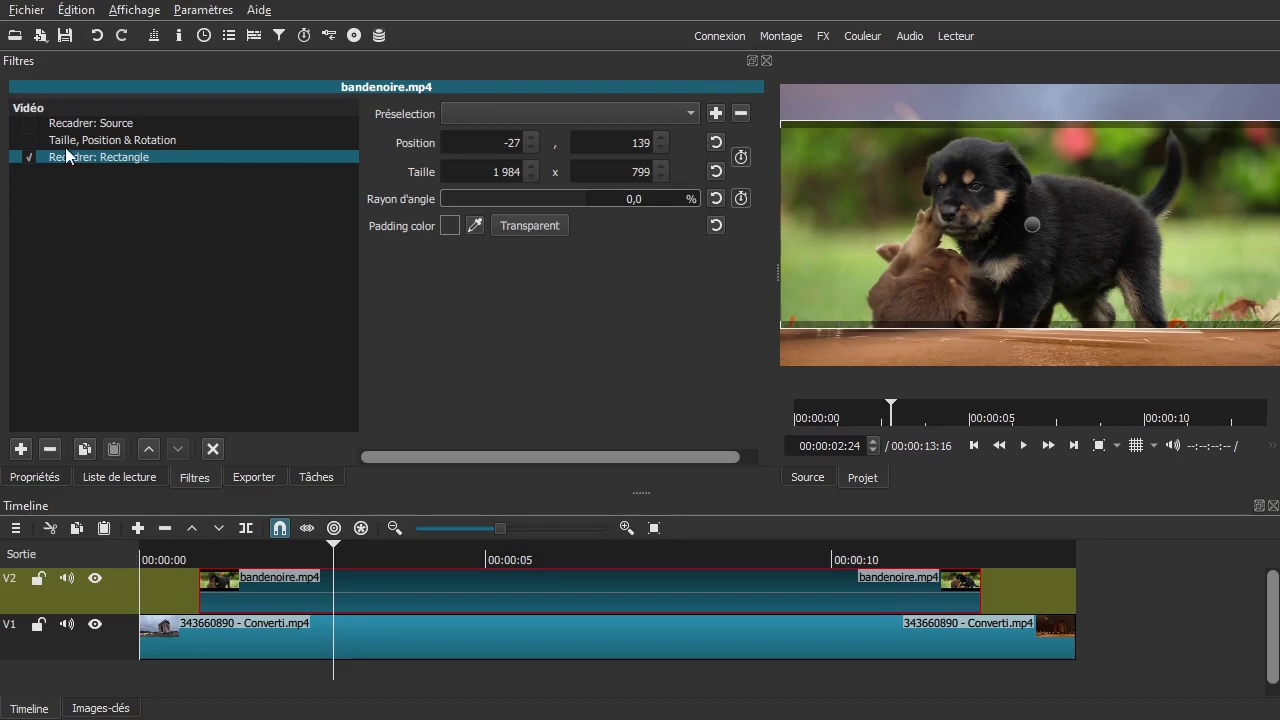
pyautogui.click(127, 602)
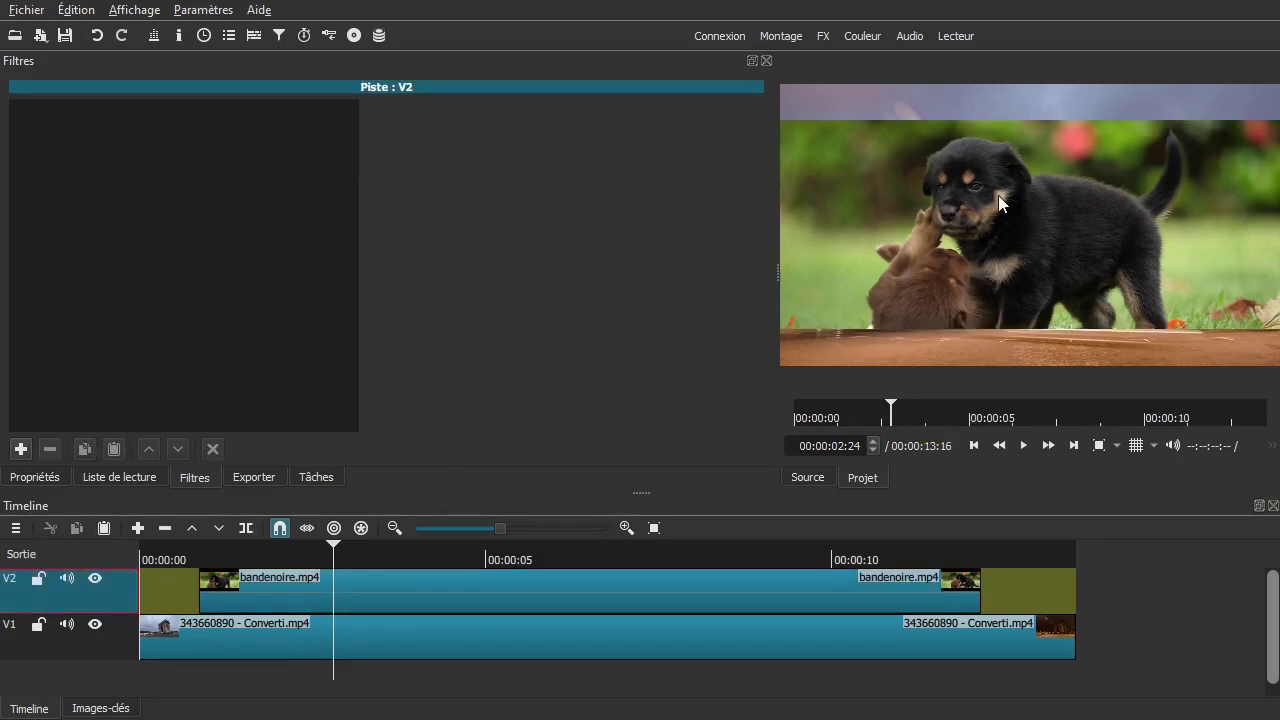
# - Add a second Taille, Position & Rotation filter from the favourites to the bandenoire.mp4 clip
pyautogui.click(320, 585)
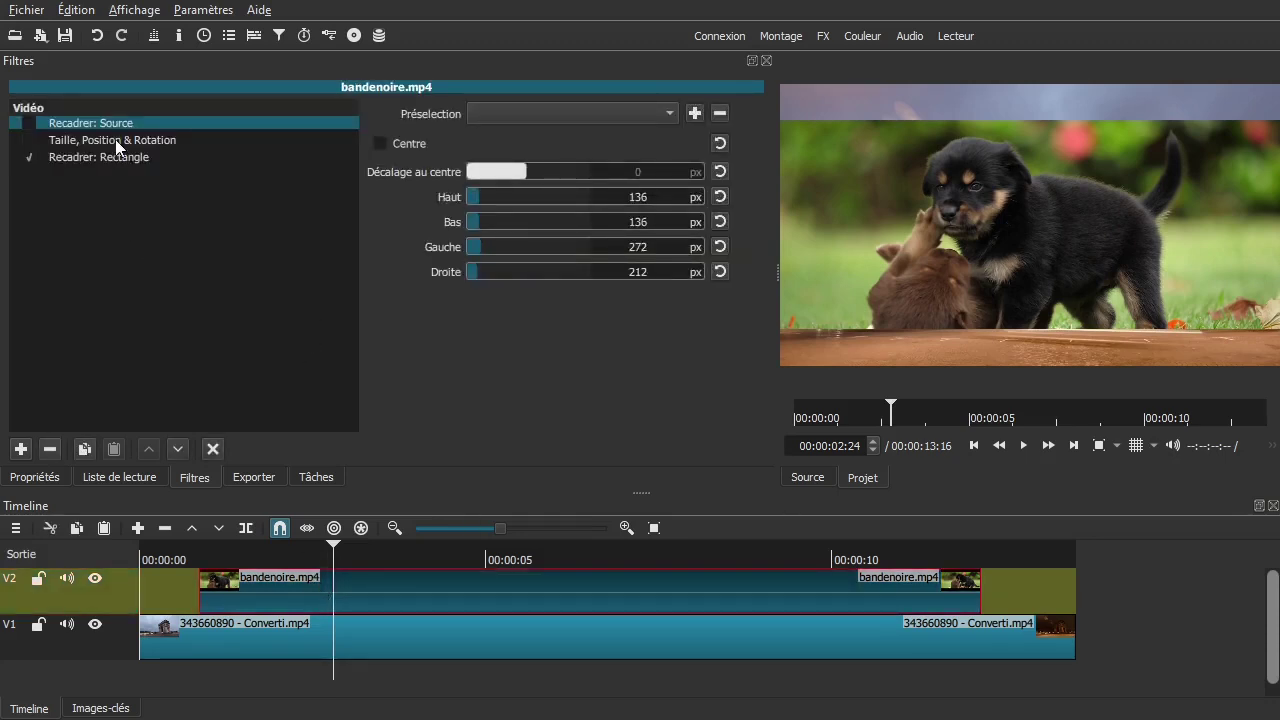
pyautogui.click(20, 449)
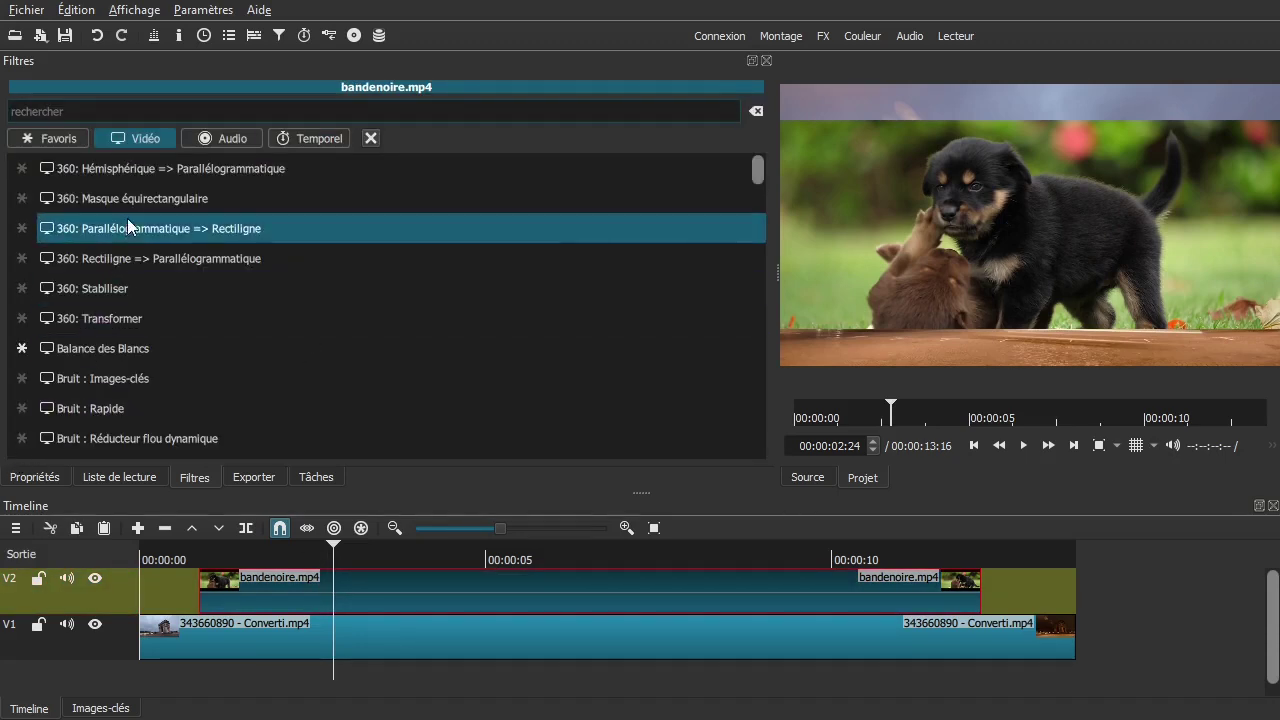
pyautogui.click(40, 142)
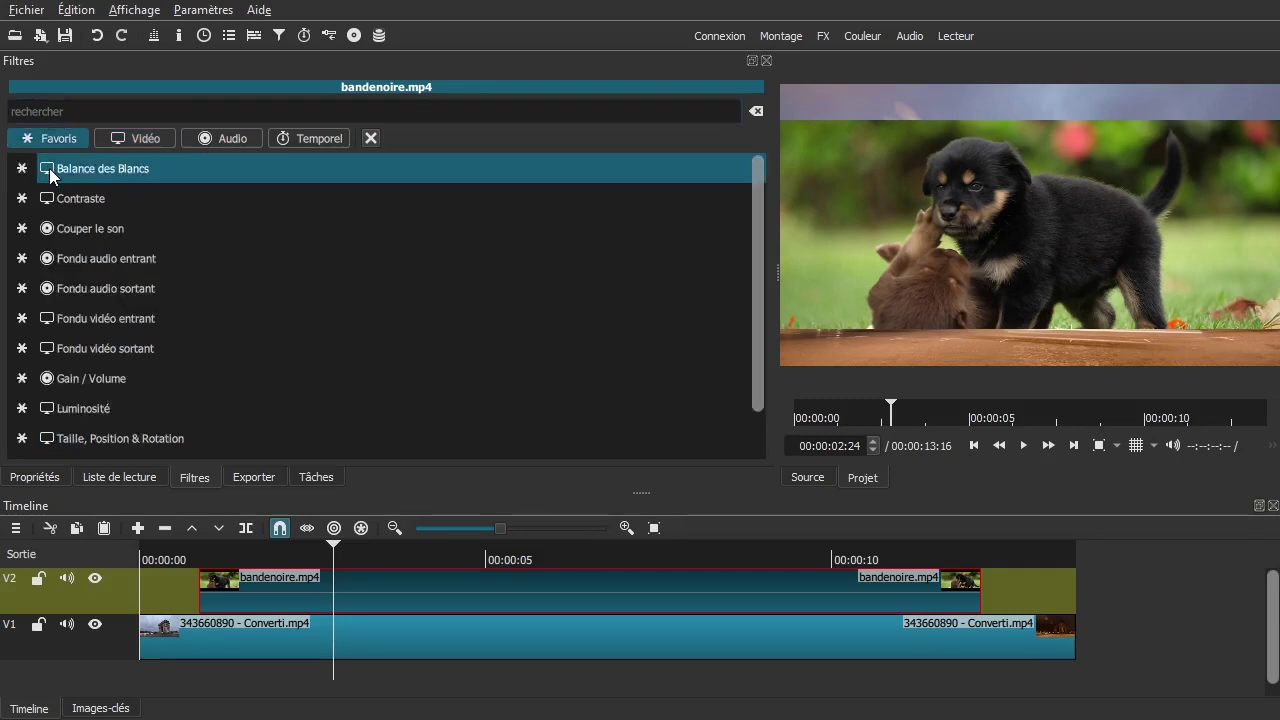
pyautogui.click(115, 440)
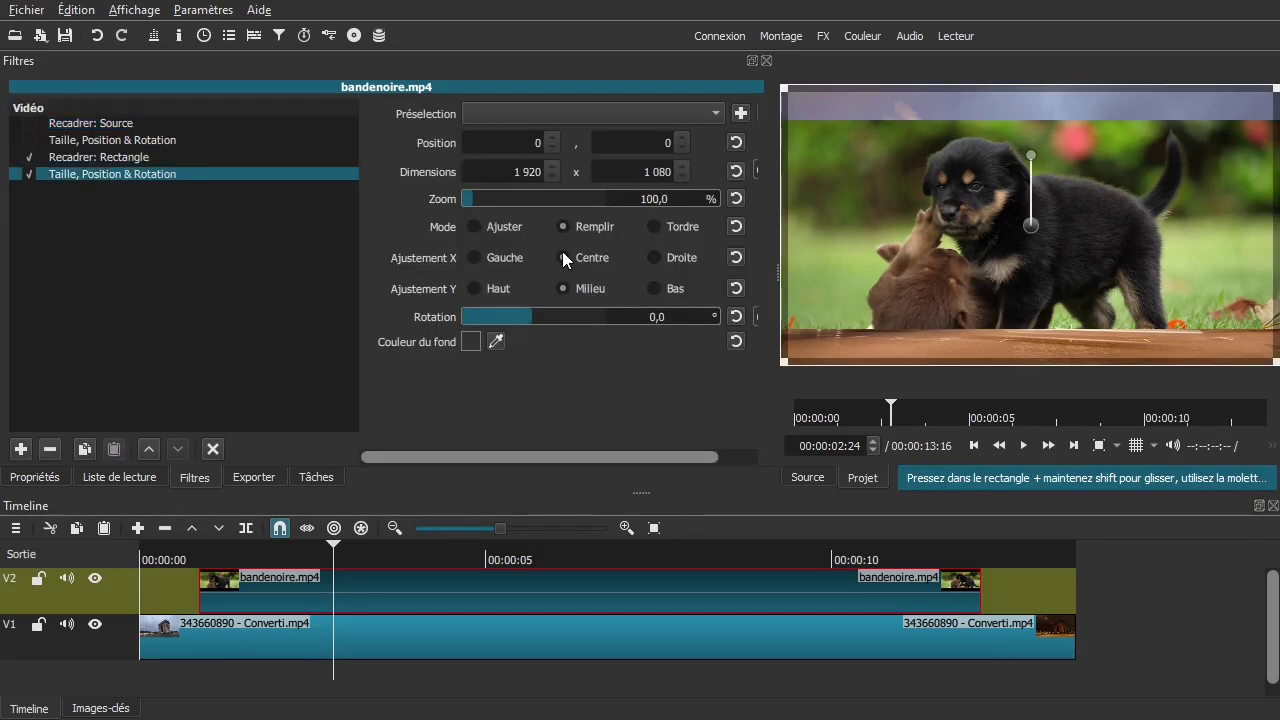
# - Enlarge the cropped clip to about 2631 x 1480 at position -409, -230, a 137 % zoom, and check it in the fitted preview
pyautogui.click(1117, 447)
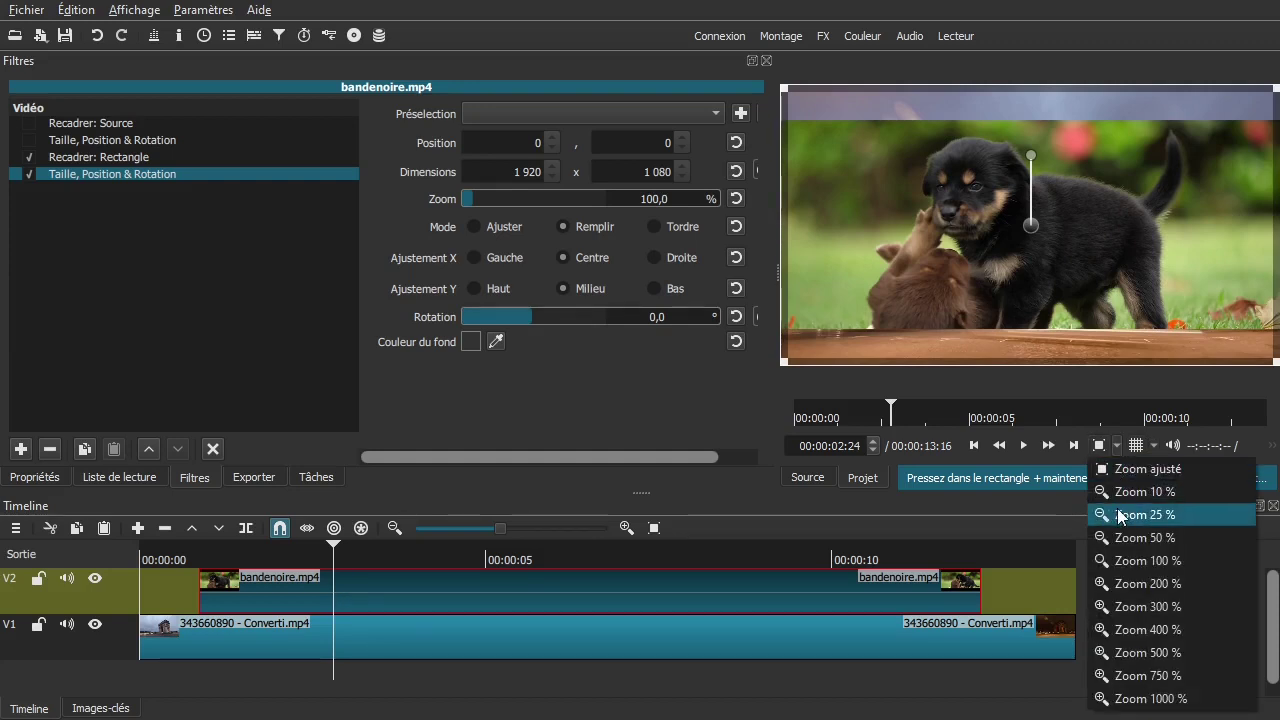
pyautogui.click(1124, 492)
pyautogui.moveTo(1127, 281); pyautogui.dragTo(1137, 296)
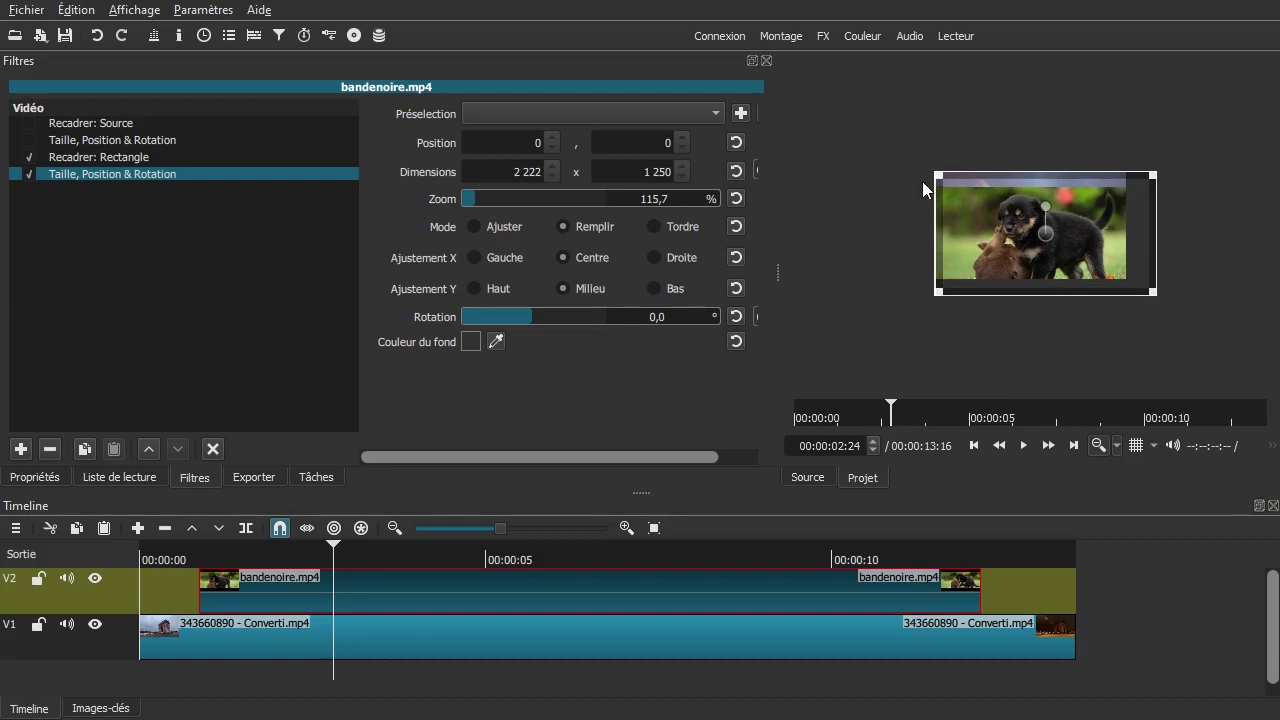
pyautogui.moveTo(934, 172); pyautogui.dragTo(902, 148)
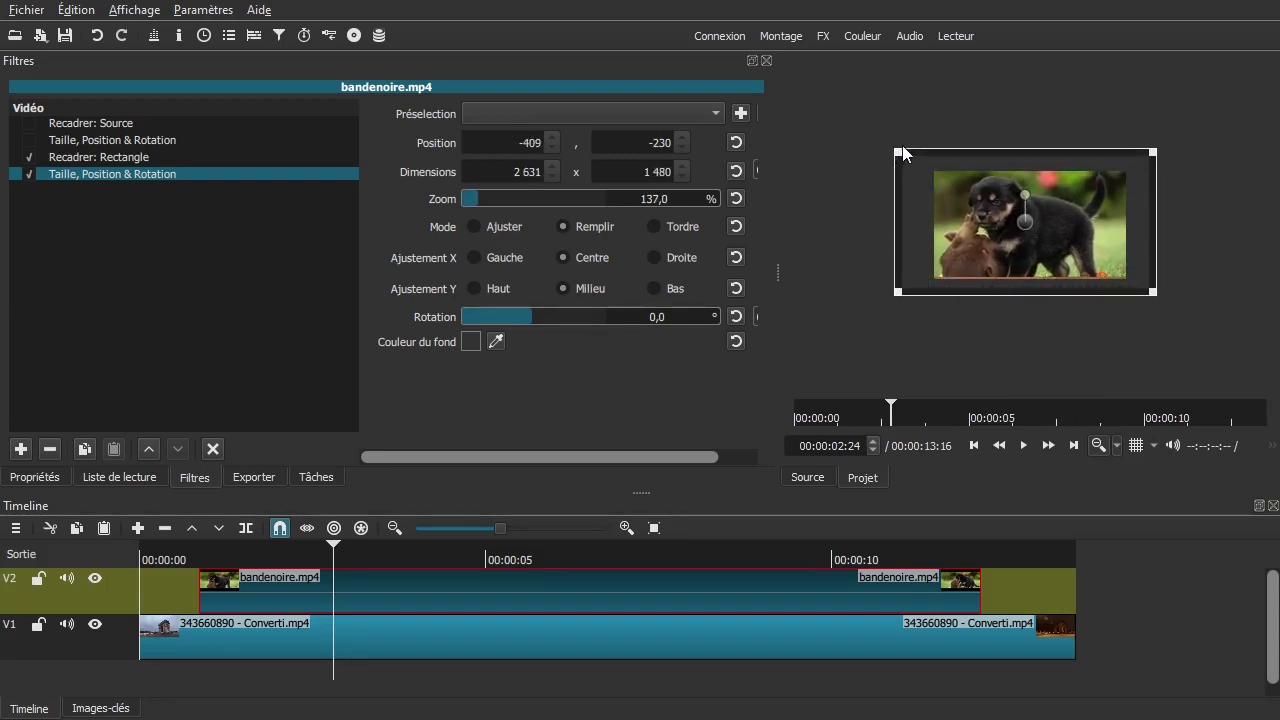
pyautogui.click(115, 598)
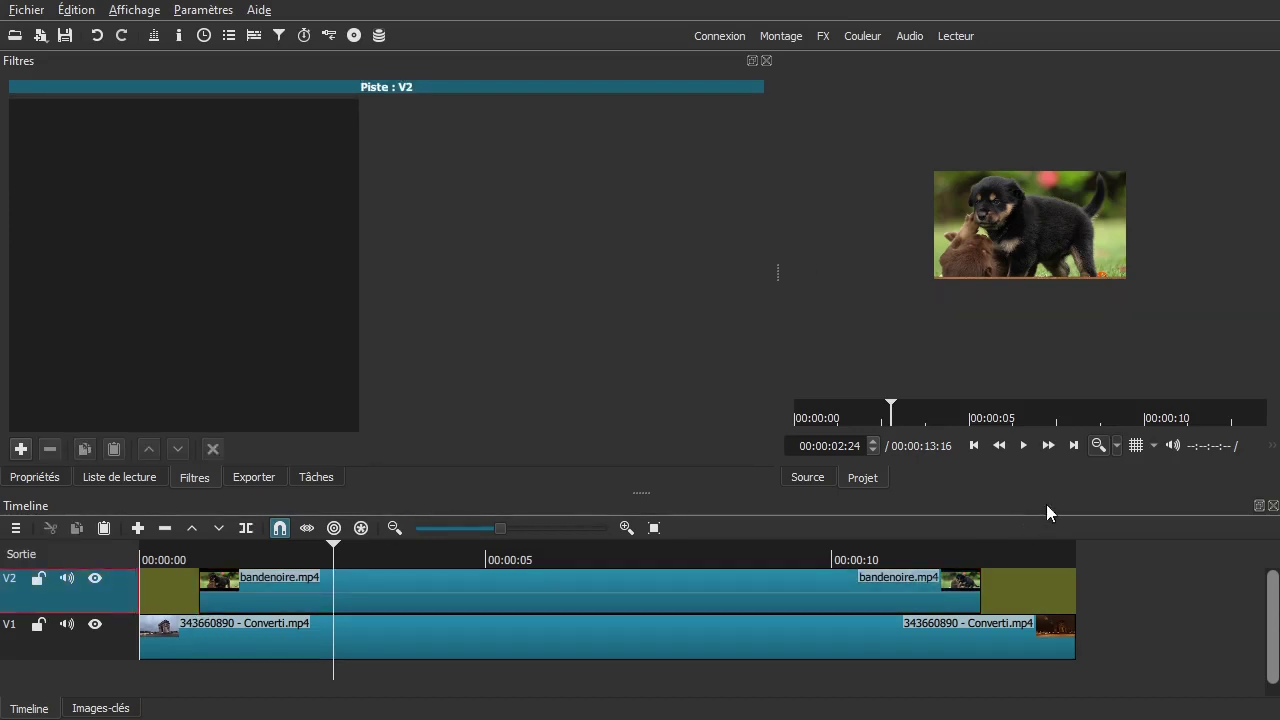
pyautogui.click(1117, 445)
pyautogui.click(1115, 468)
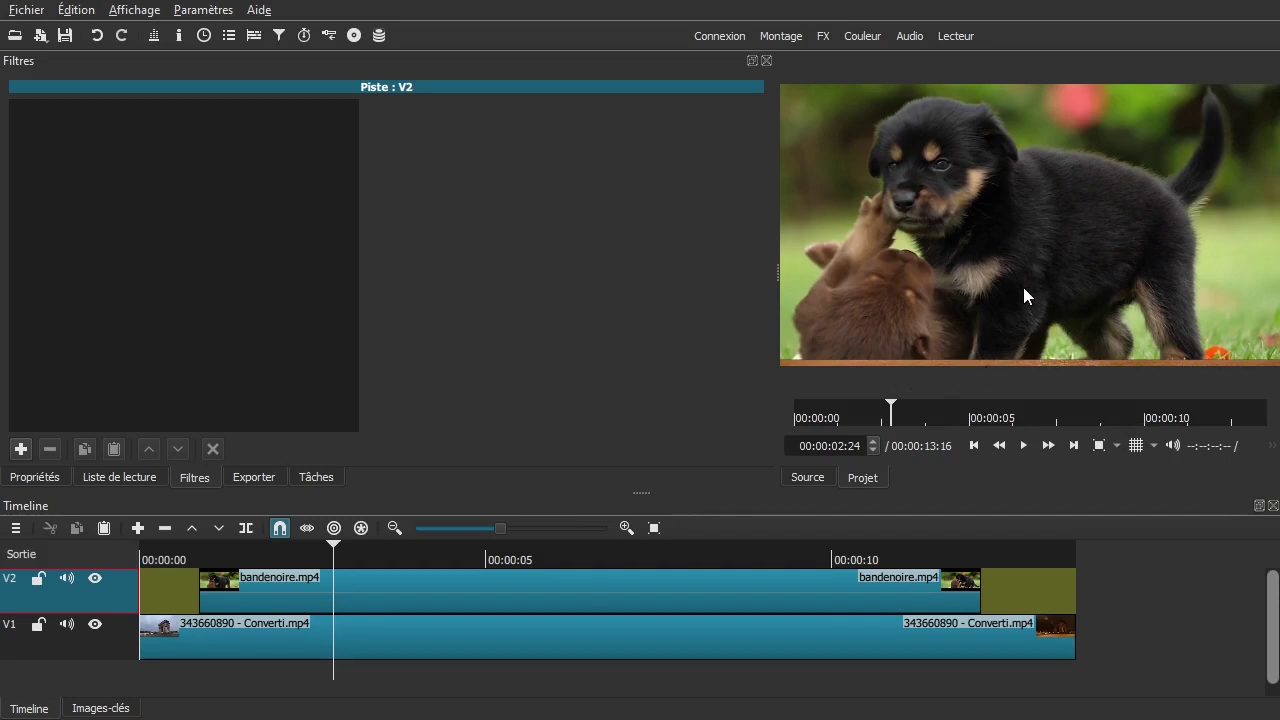
# - Shift the enlarged bandenoire.mp4 picture down to about position -417, -207 so it covers the strip along the frame's lower edge
pyautogui.click(277, 596)
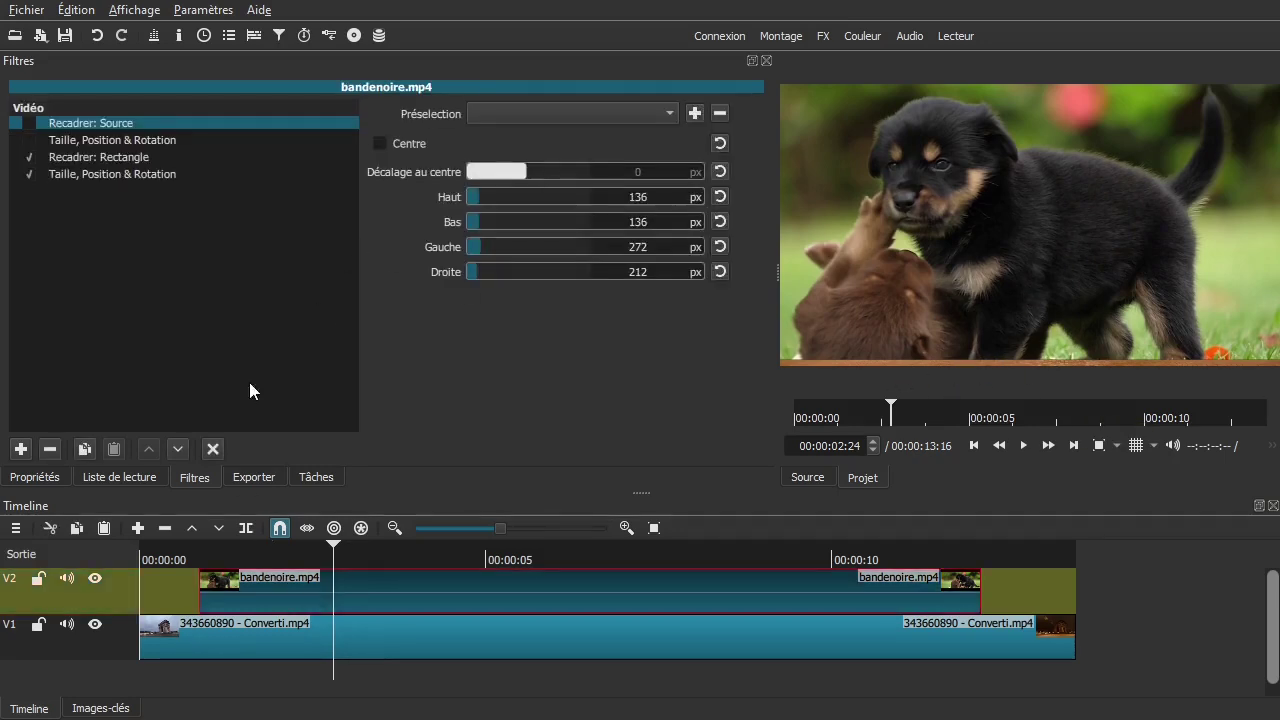
pyautogui.click(159, 175)
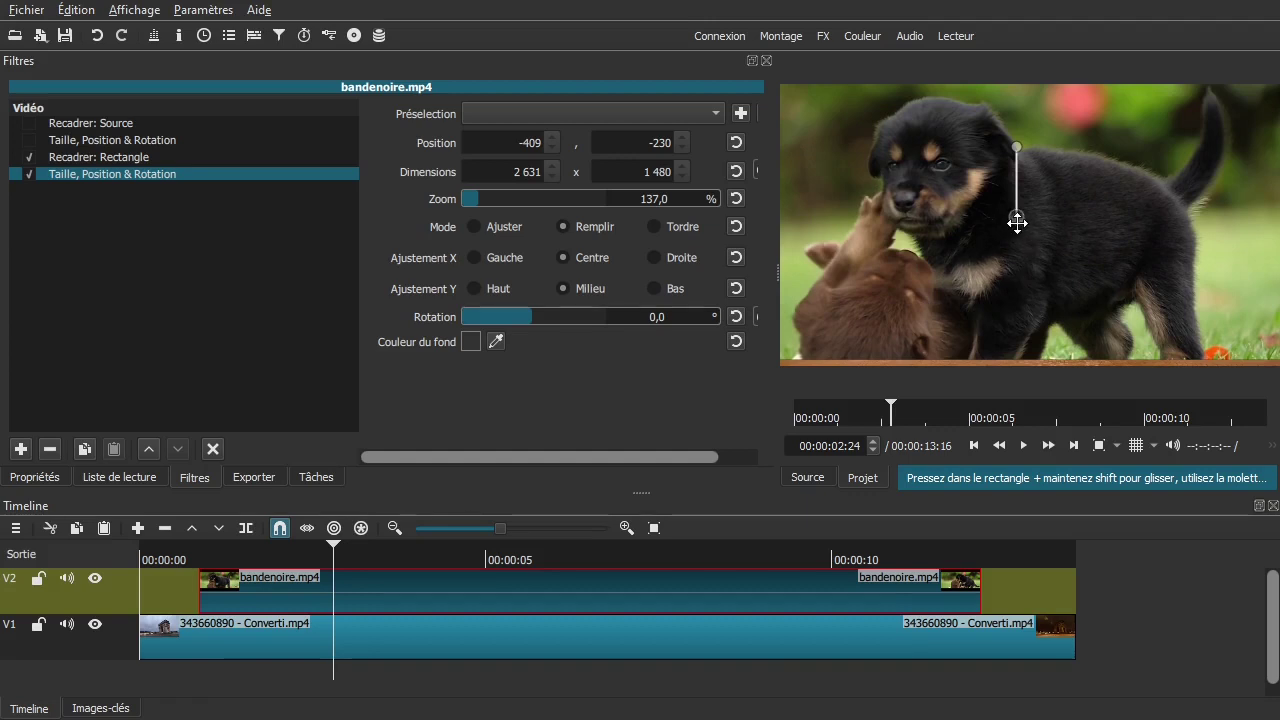
pyautogui.moveTo(1014, 220); pyautogui.dragTo(1013, 234)
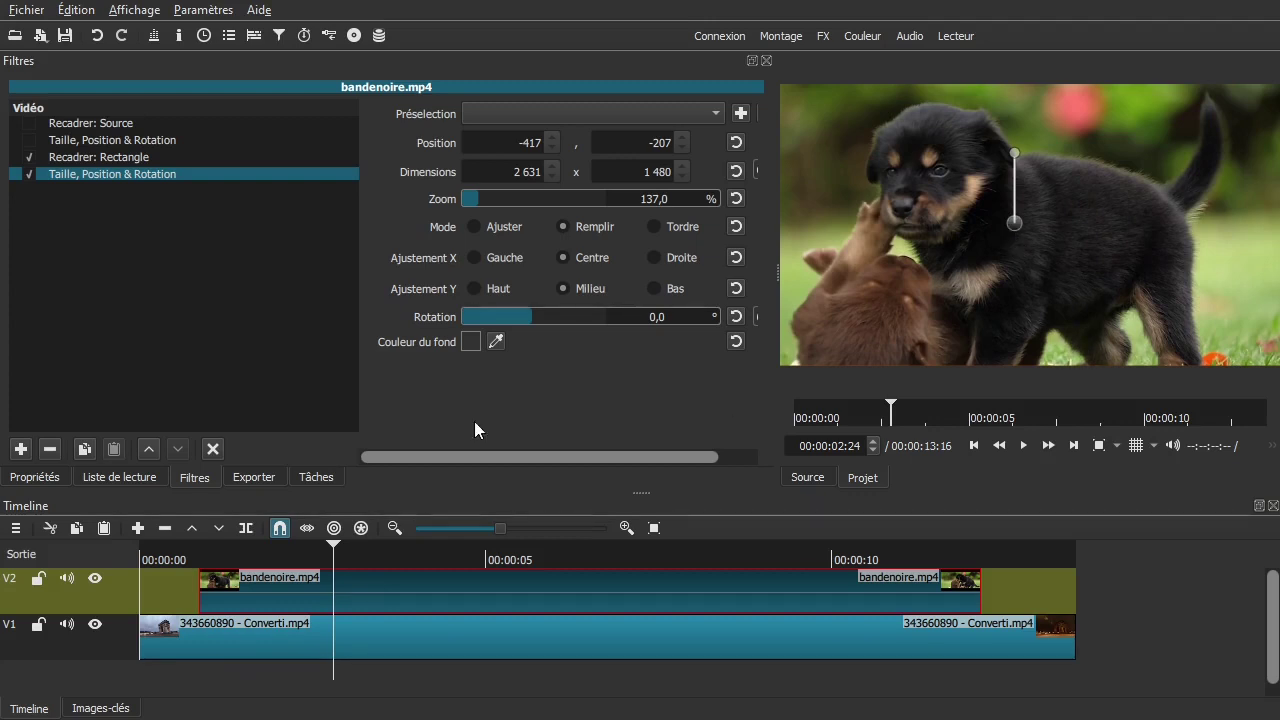
# - Disable the rectangle crop and the second Taille, Position & Rotation filter, and re-enable the Recadrer: Source filter
pyautogui.click(107, 160)
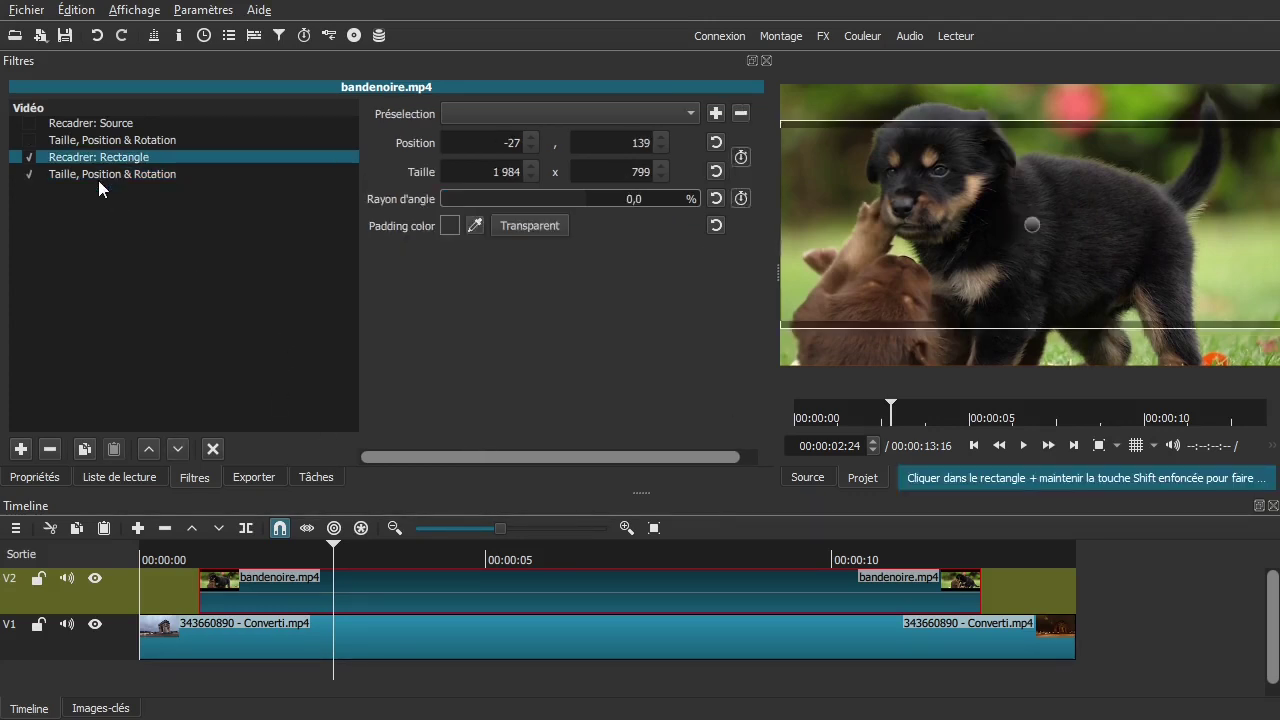
pyautogui.click(98, 181)
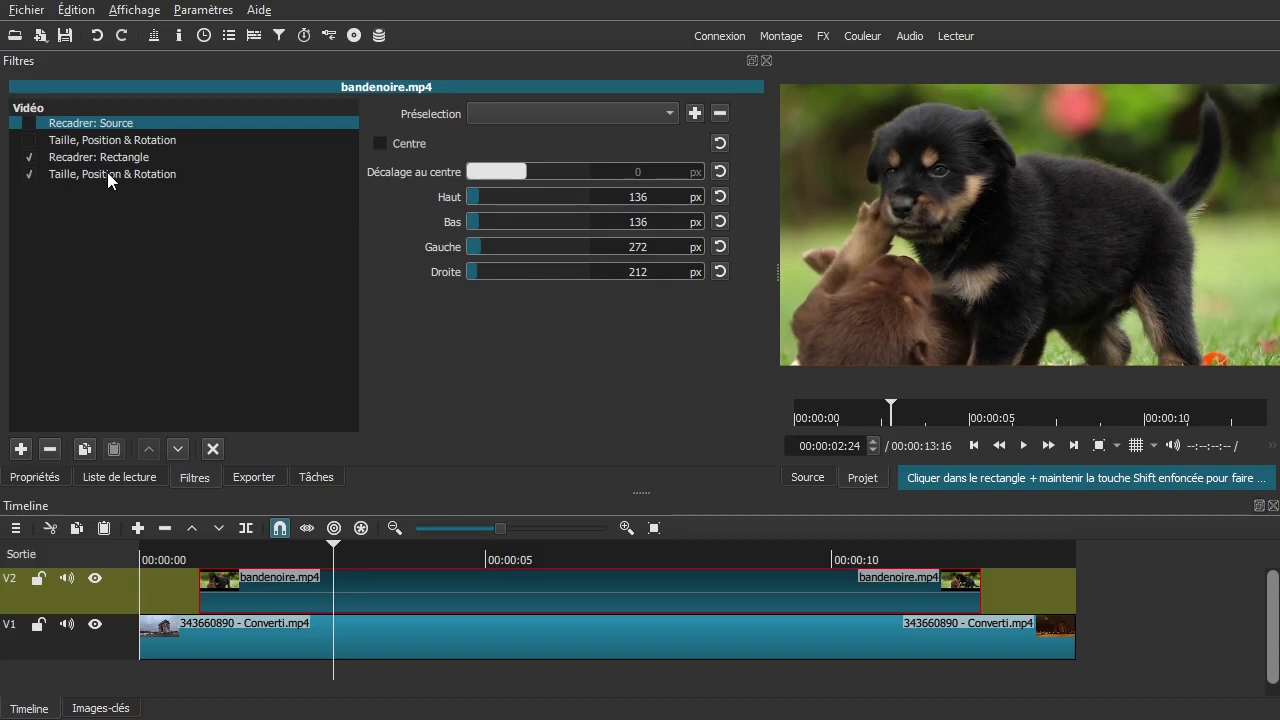
pyautogui.click(28, 160)
pyautogui.click(29, 173)
pyautogui.click(89, 121)
pyautogui.click(27, 123)
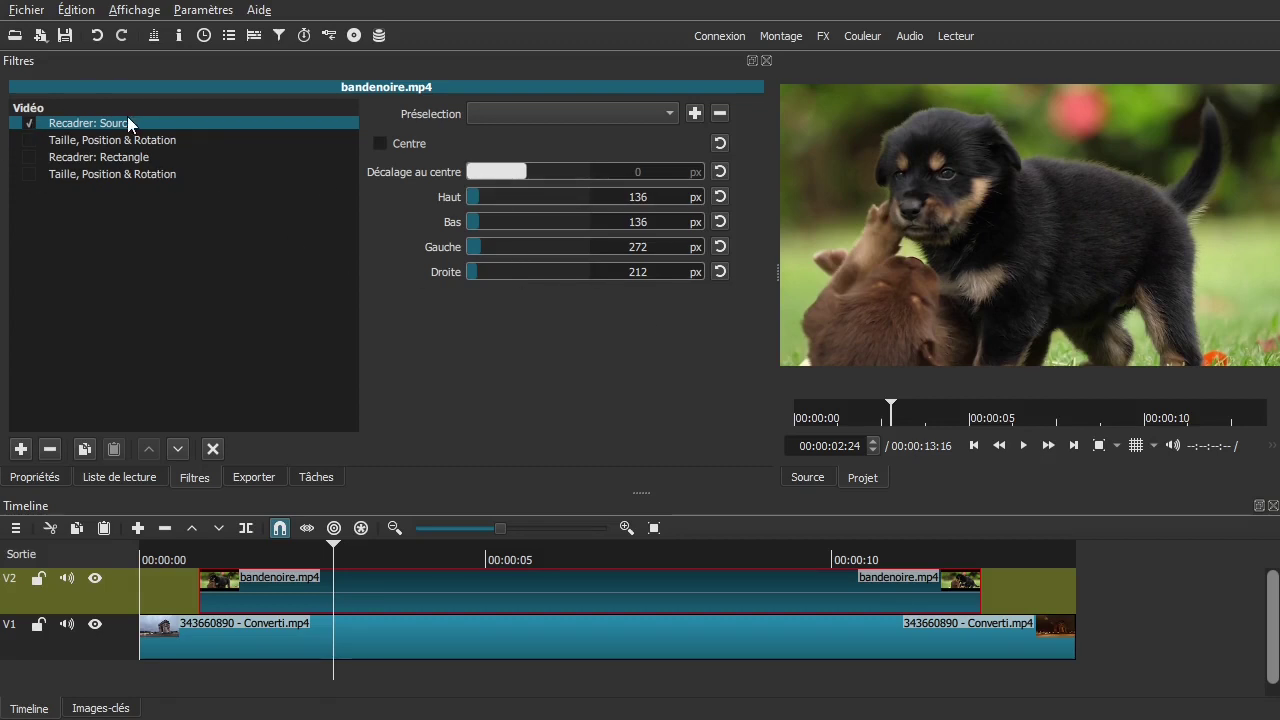
# - Remove both Taille, Position & Rotation filters and the rectangle crop from the clip, keeping only Recadrer: Source
pyautogui.click(100, 171)
pyautogui.click(53, 453)
pyautogui.click(53, 453)
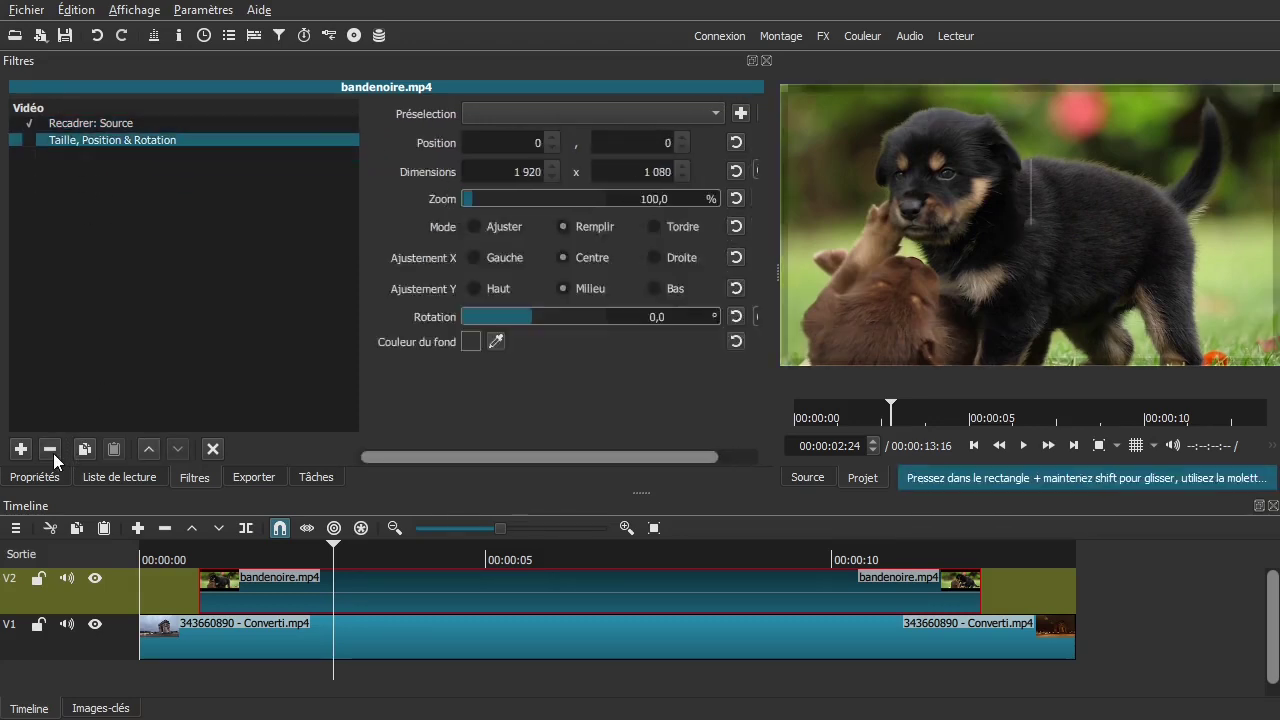
pyautogui.click(53, 453)
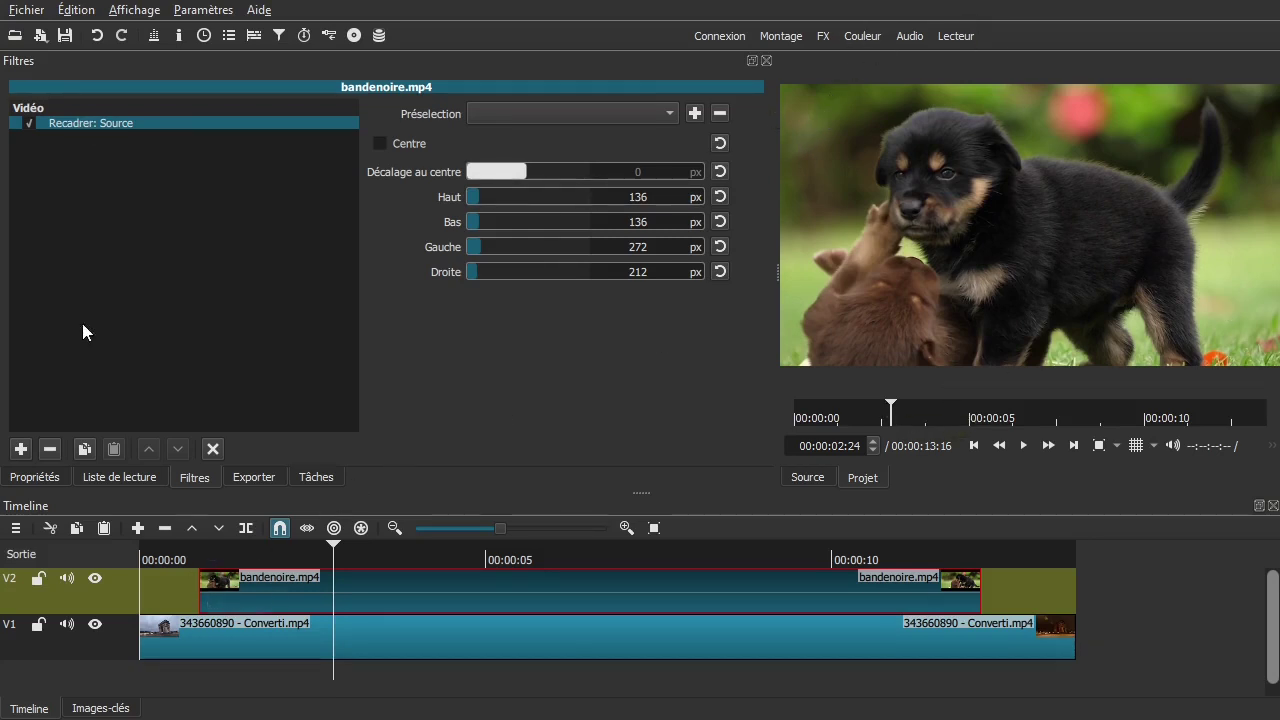
# - Add a Taille, Position & Rotation filter from the favourites after the clip's source crop
pyautogui.click(20, 449)
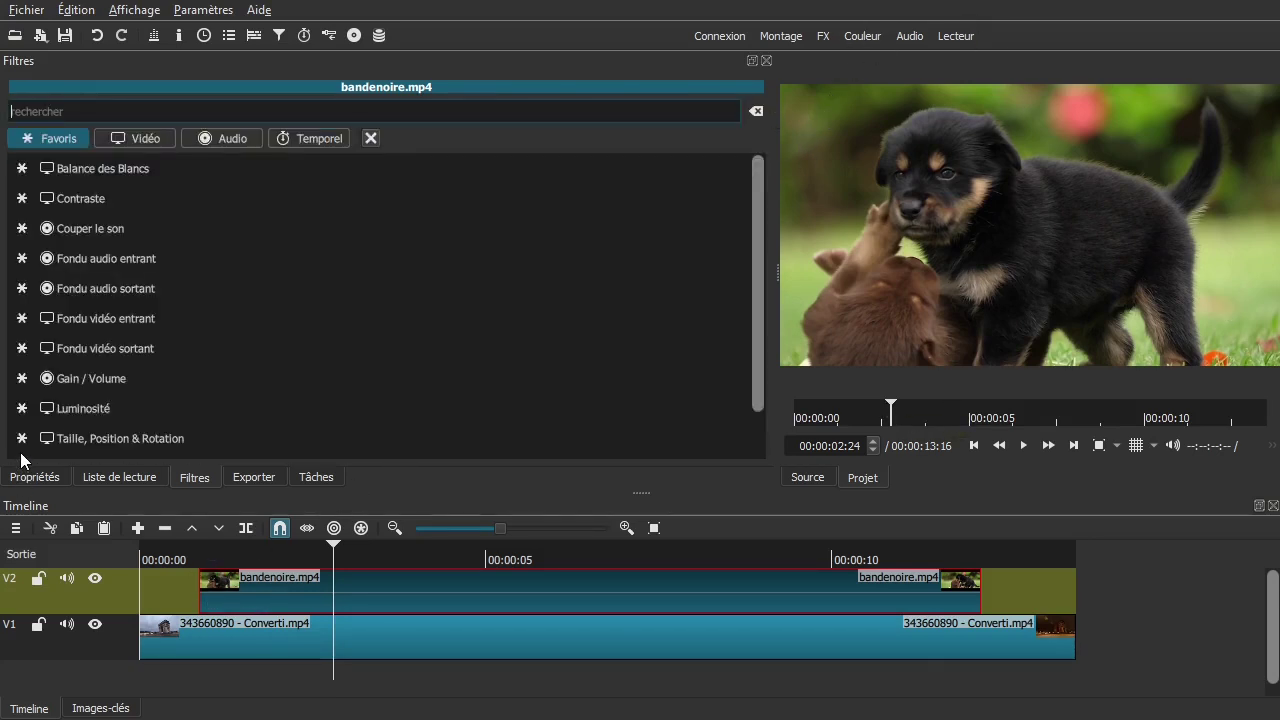
pyautogui.click(142, 137)
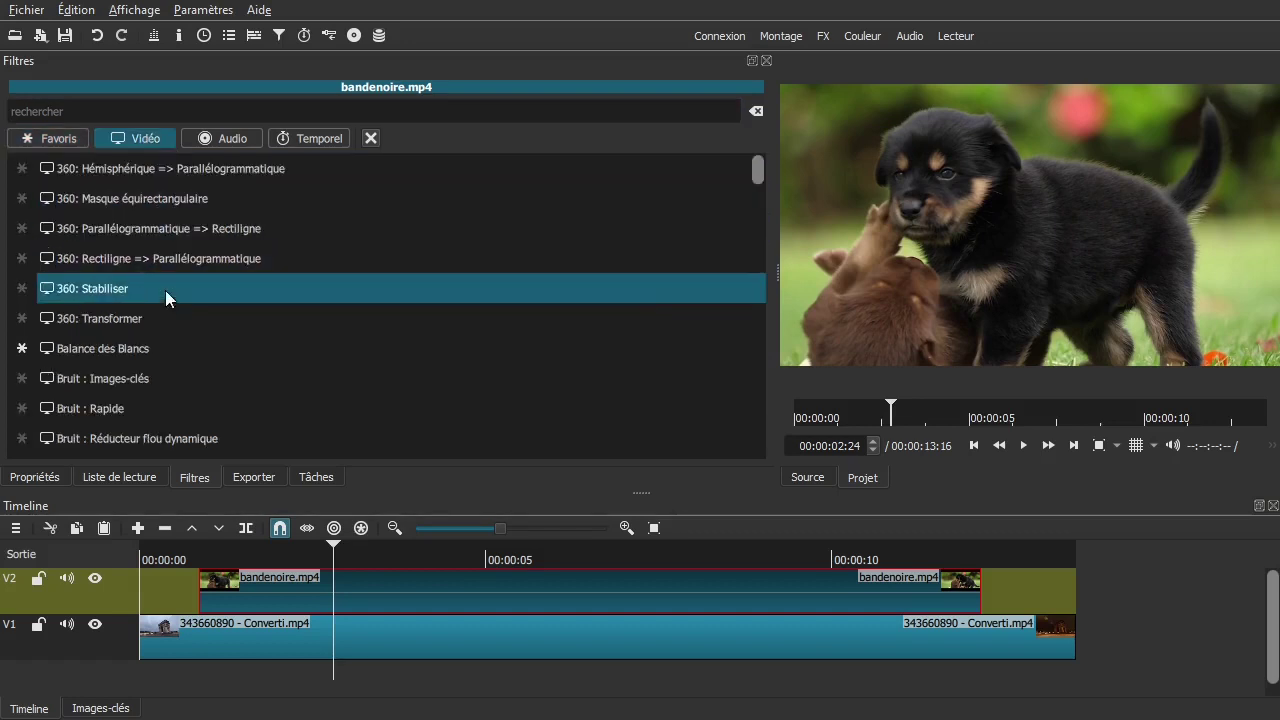
pyautogui.click(77, 142)
pyautogui.click(128, 431)
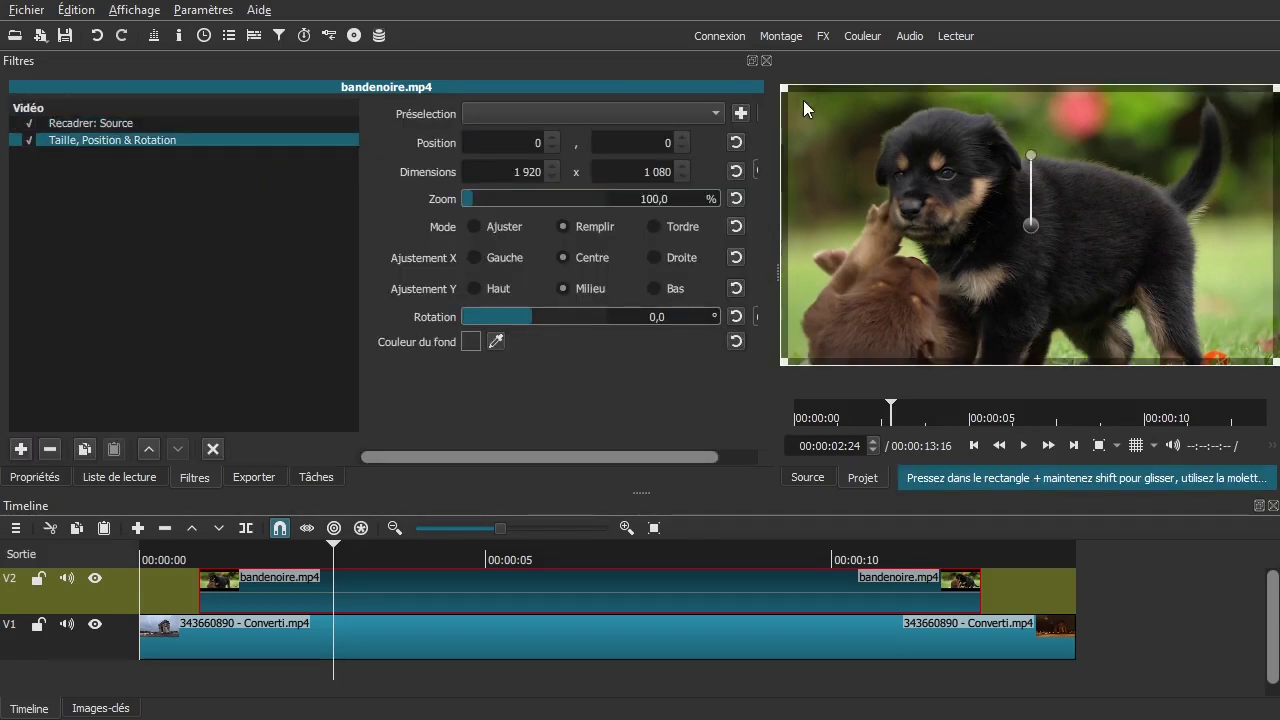
# - Shrink the cropped clip to about 605 x 340 and place it at about 1265, 690 as a picture-in-picture in the frame's lower-right corner
pyautogui.moveTo(803, 100); pyautogui.dragTo(1040, 236)
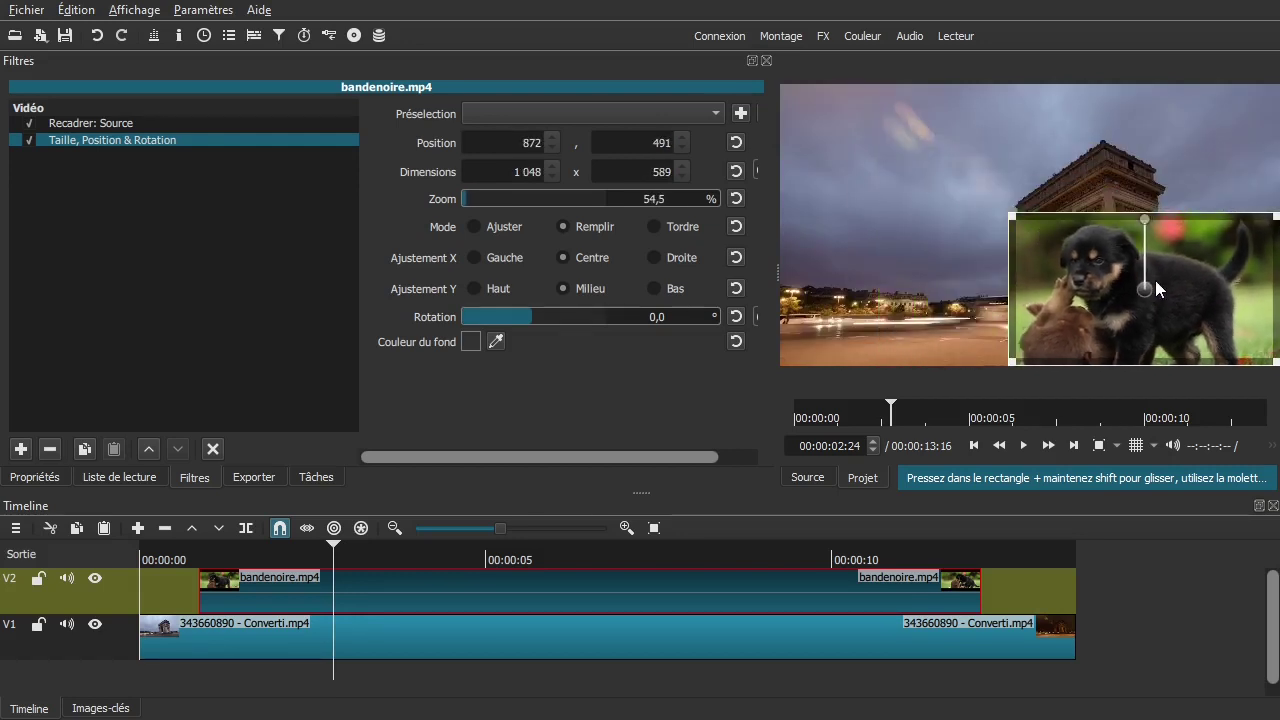
pyautogui.moveTo(1146, 283); pyautogui.dragTo(1117, 276)
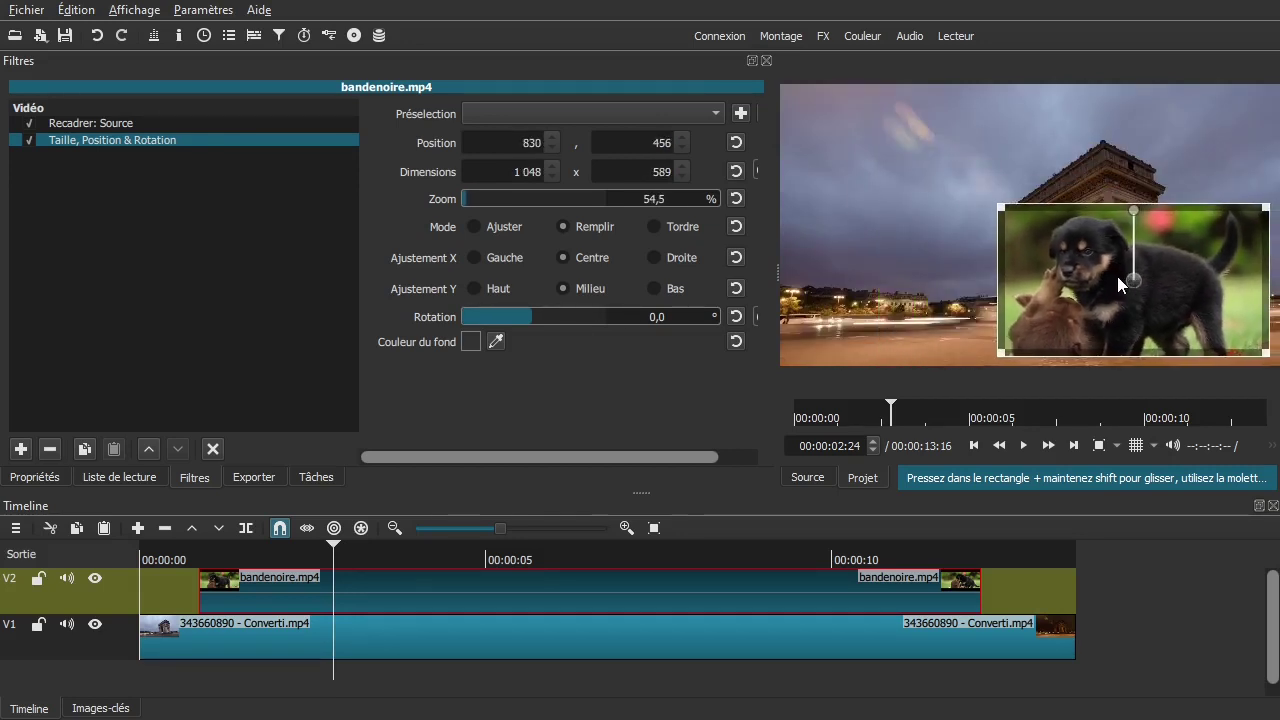
pyautogui.moveTo(999, 208); pyautogui.dragTo(1148, 290)
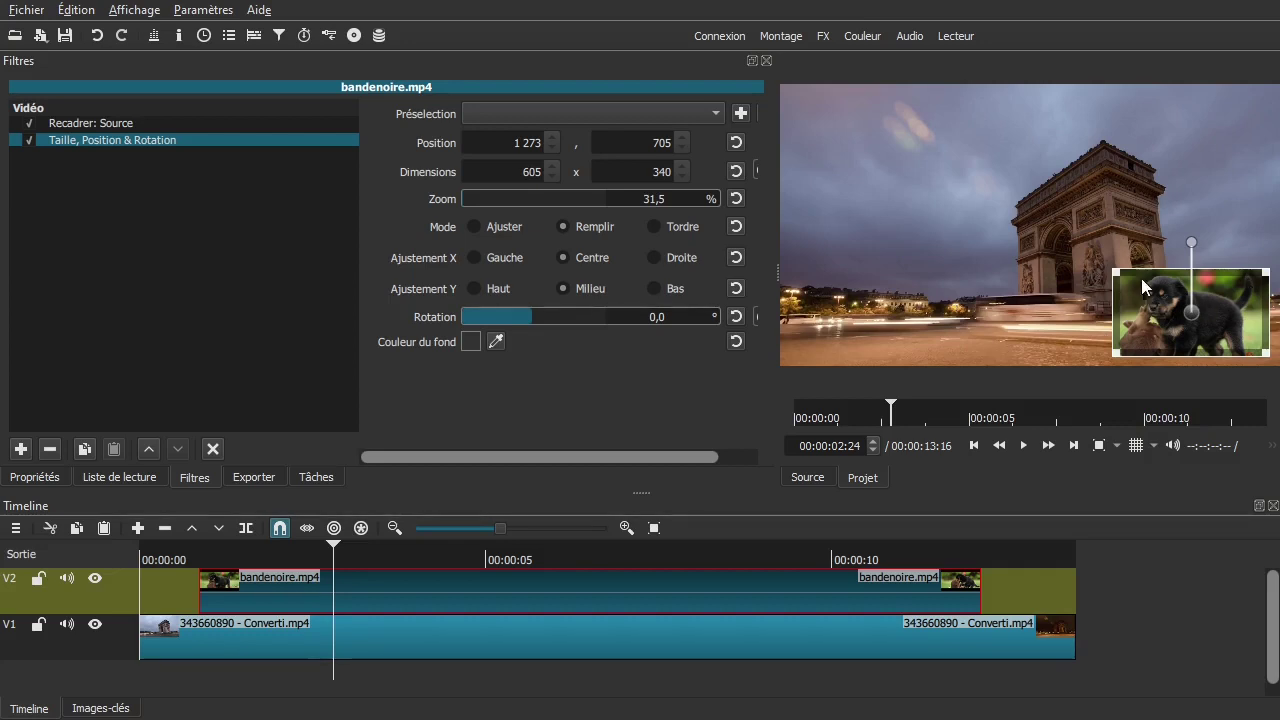
pyautogui.moveTo(1190, 310)
pyautogui.mouseDown()
pyautogui.moveTo(882, 307)
pyautogui.moveTo(1112, 291)
pyautogui.moveTo(1166, 307)
pyautogui.mouseUp()
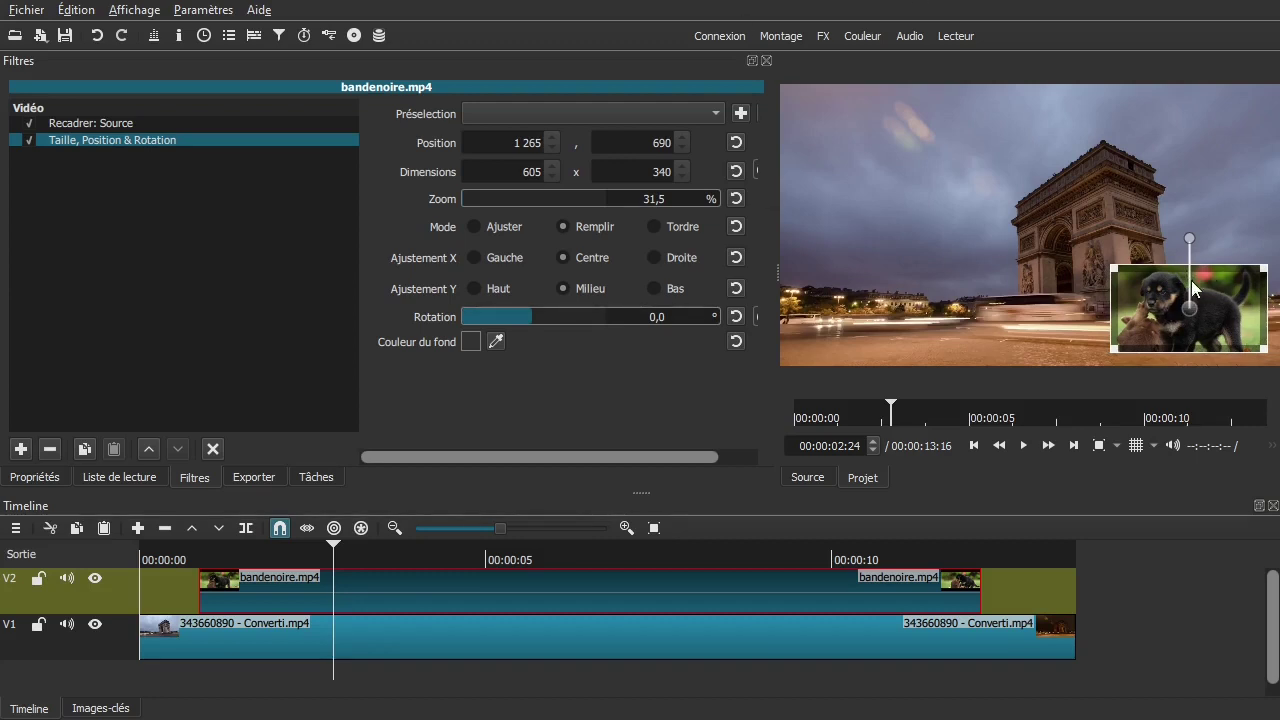
# - Disable the Taille, Position & Rotation filter and show the settings of the Recadrer: Source filter
pyautogui.click(28, 140)
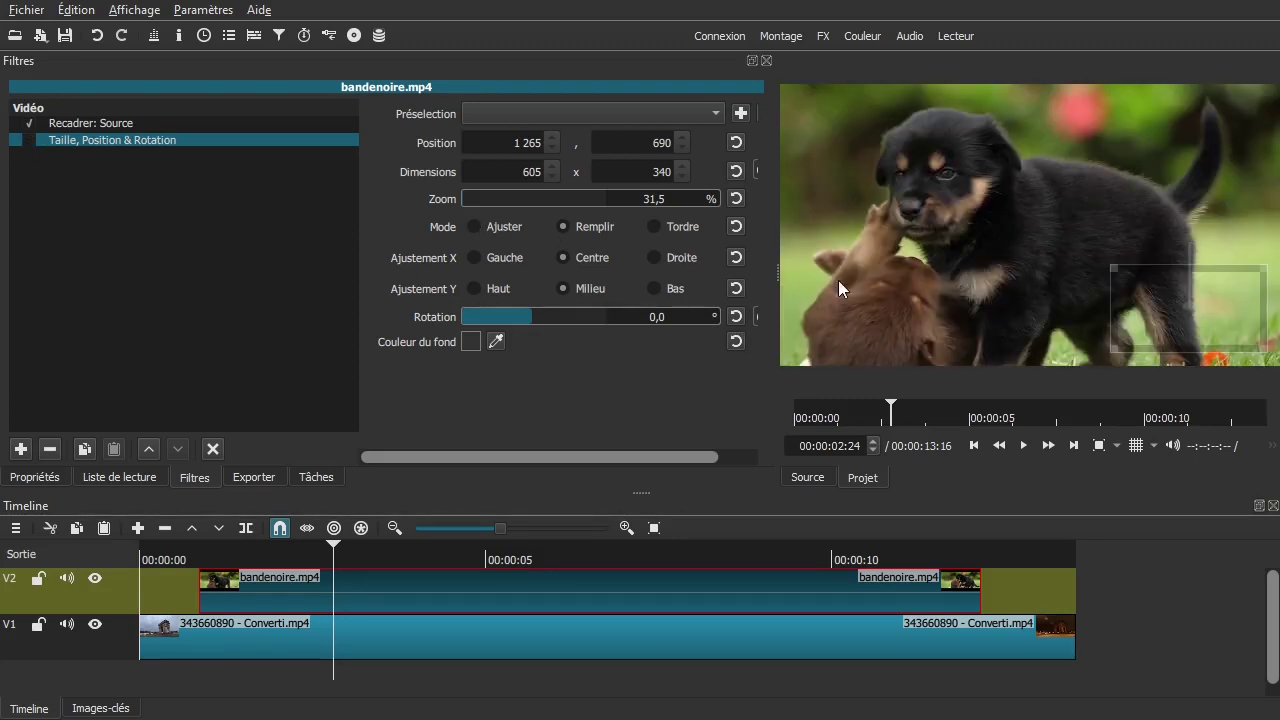
pyautogui.click(108, 122)
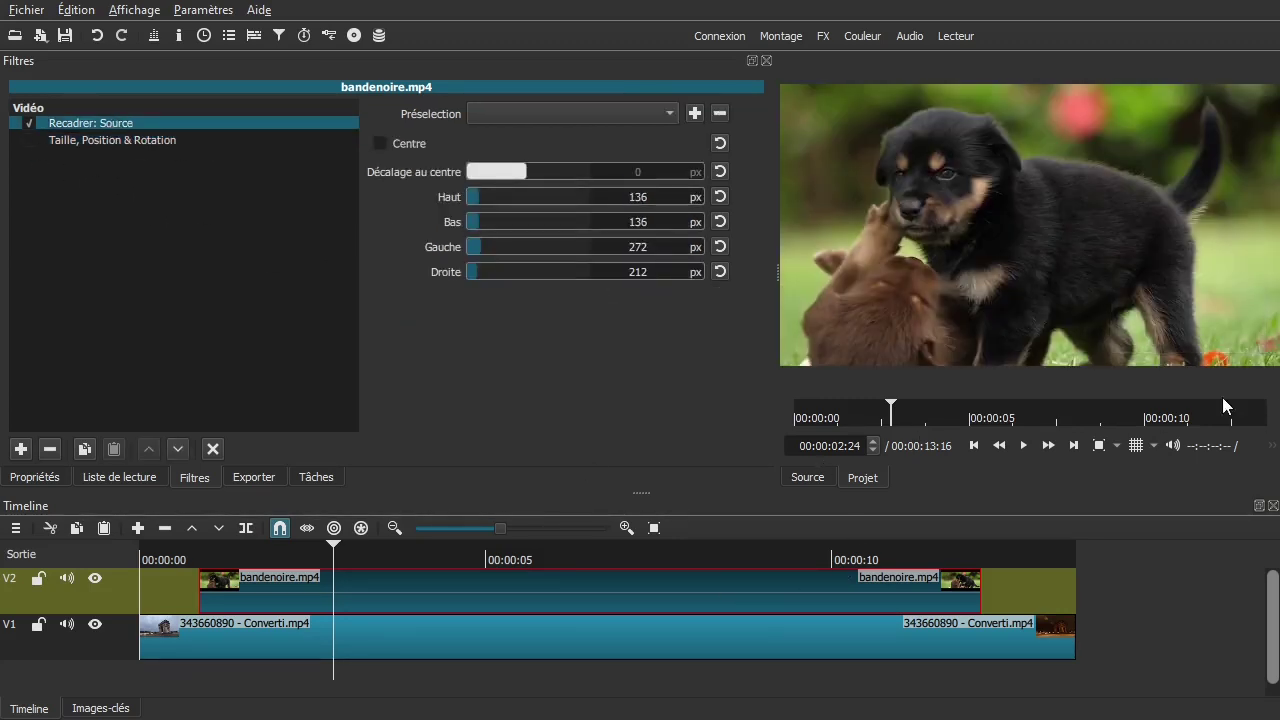